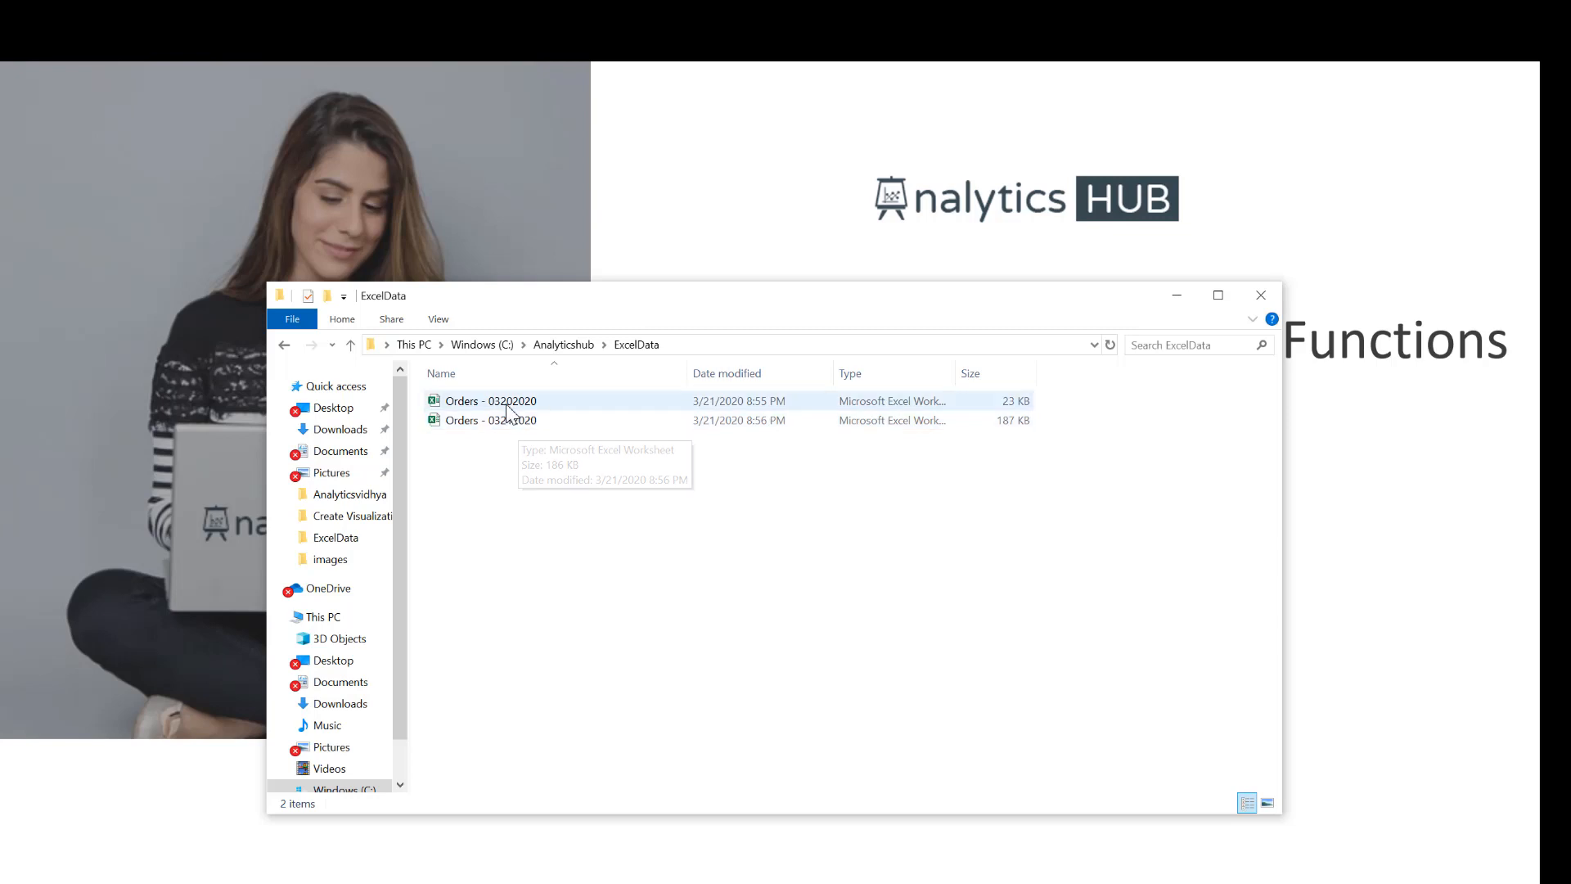
Step: Open the Orders - 03202020 and Orders - 03212020 workbooks from the ExcelData folder and examine their order rows
double_click(507, 403)
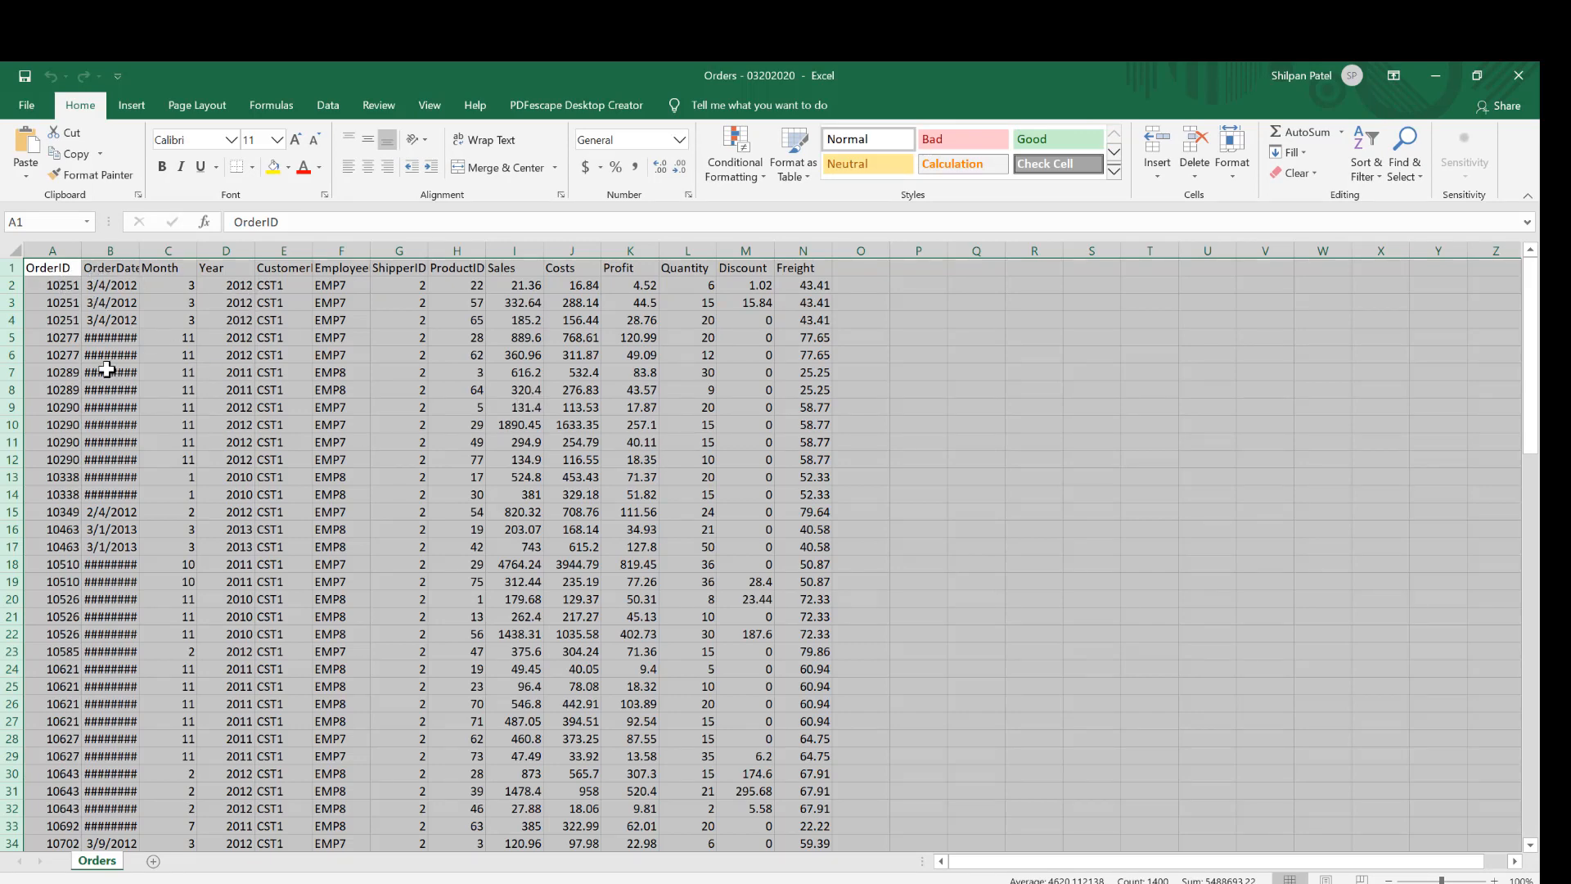
scroll(109, 429, down, 5)
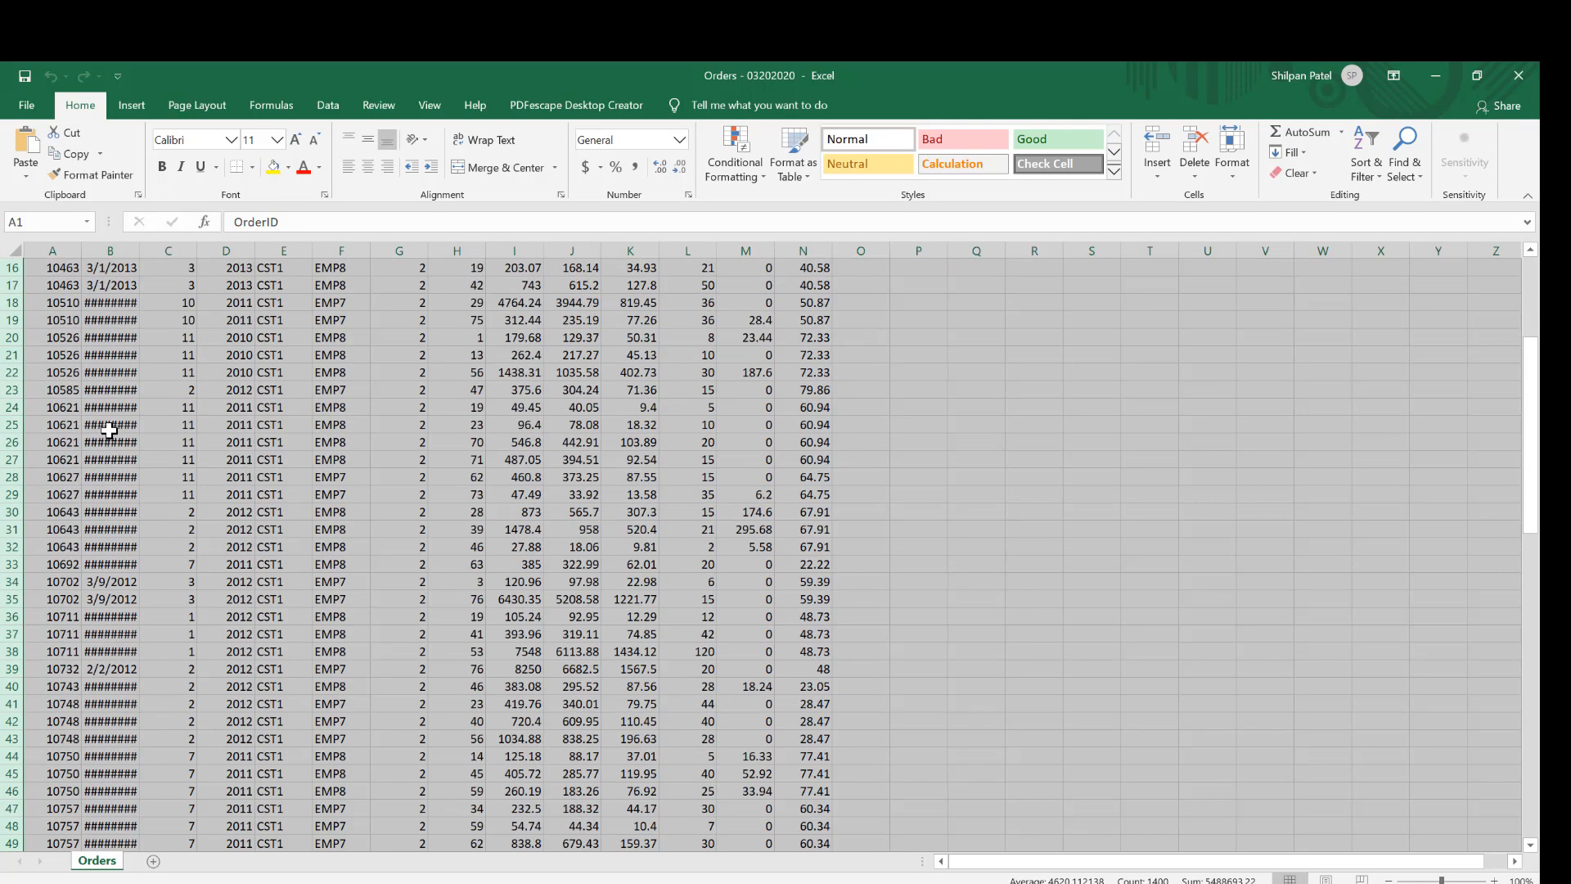
scroll(109, 430, down, 16)
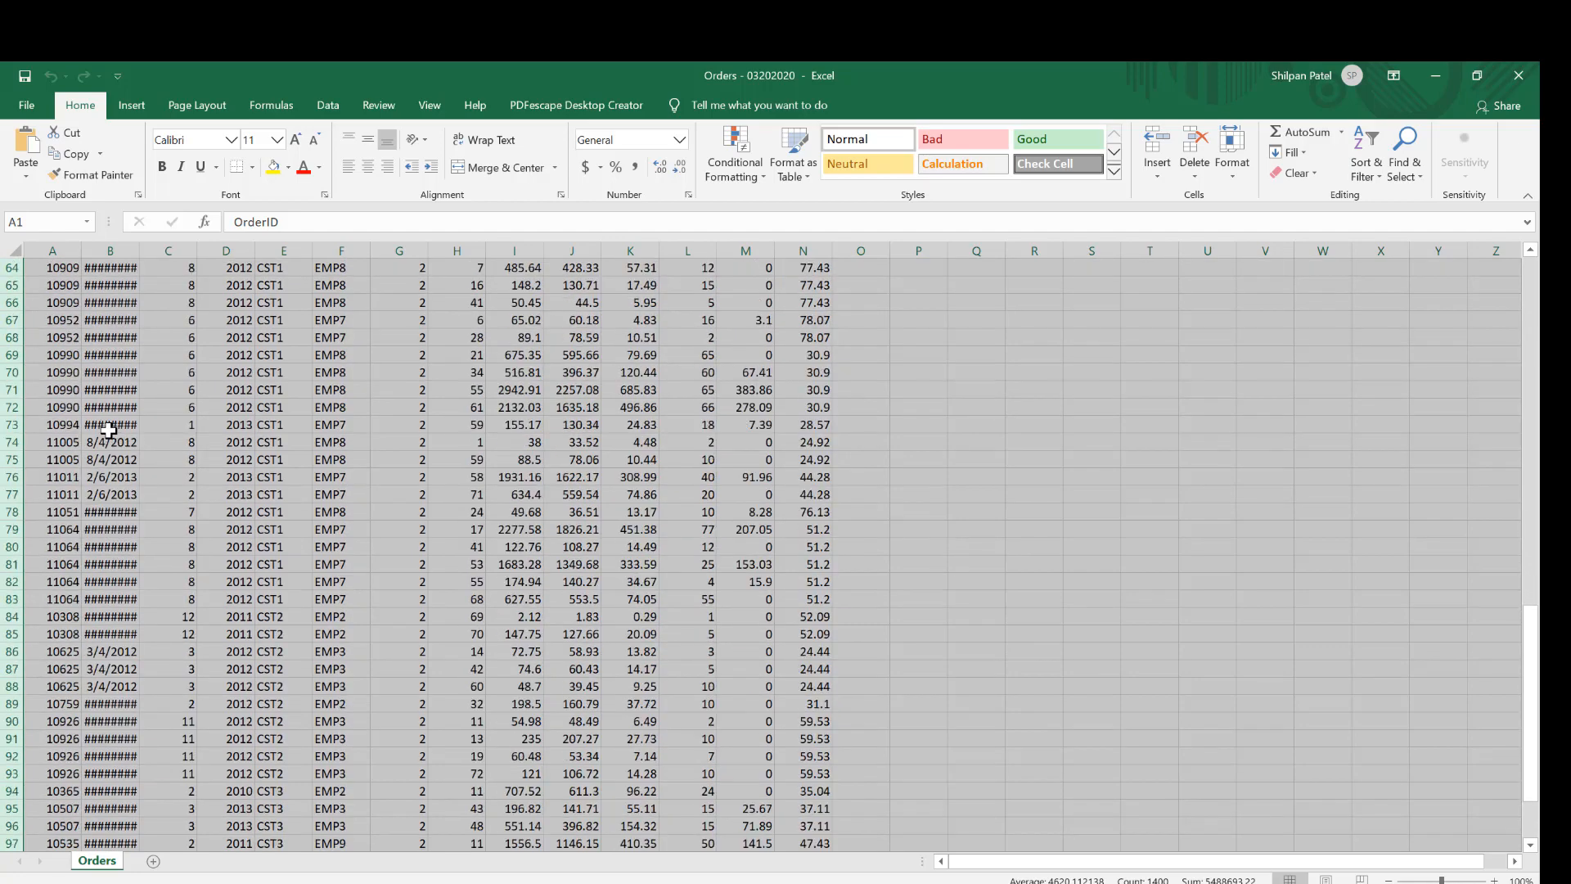
scroll(109, 429, down, 5)
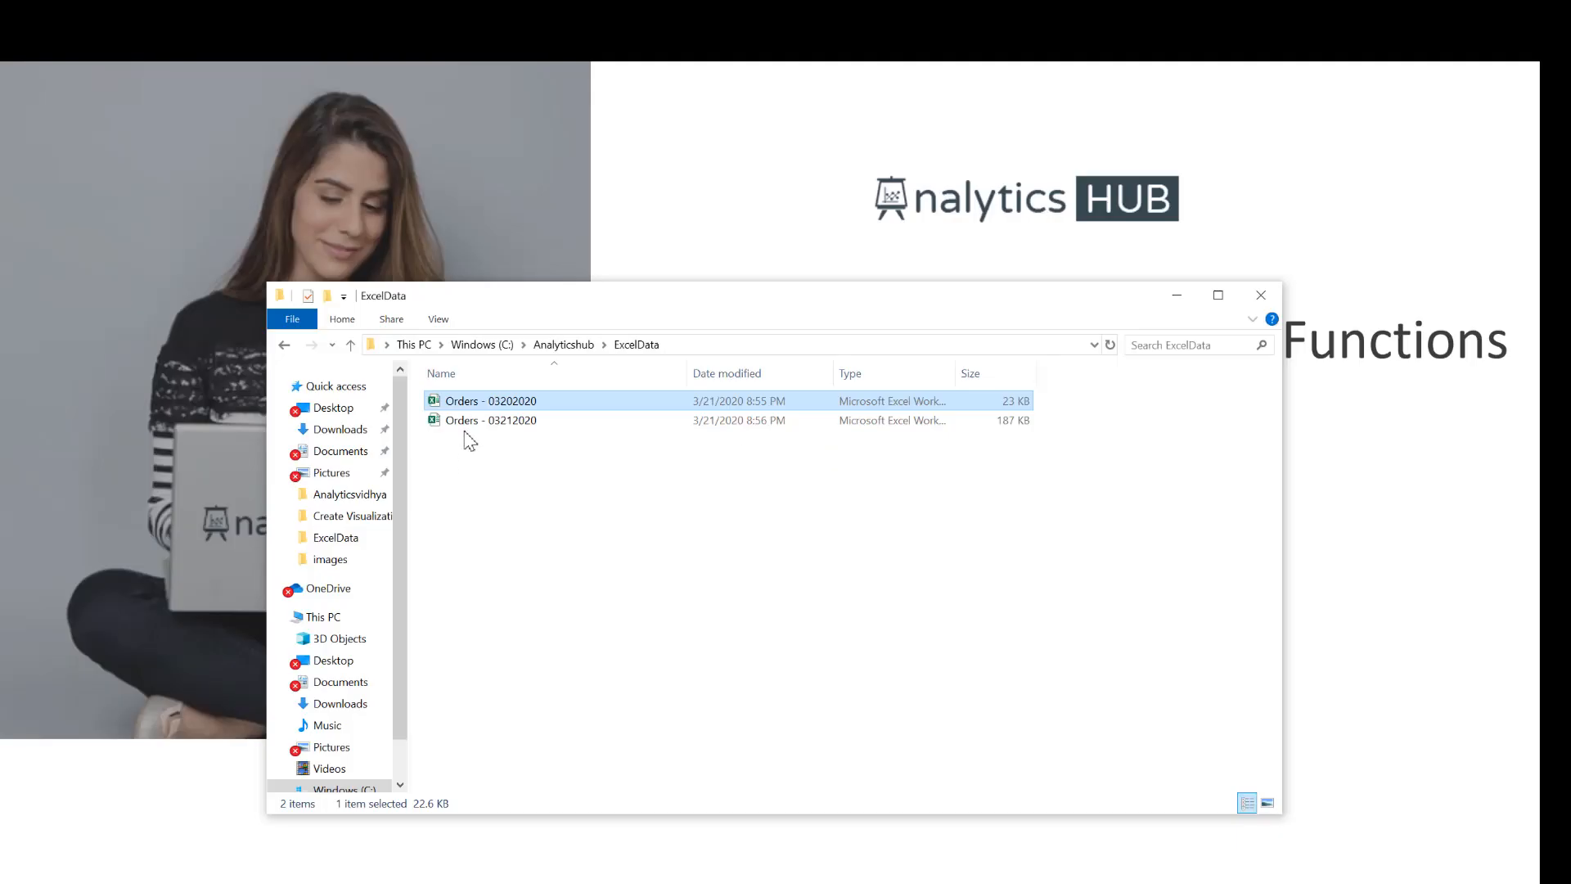
double_click(467, 422)
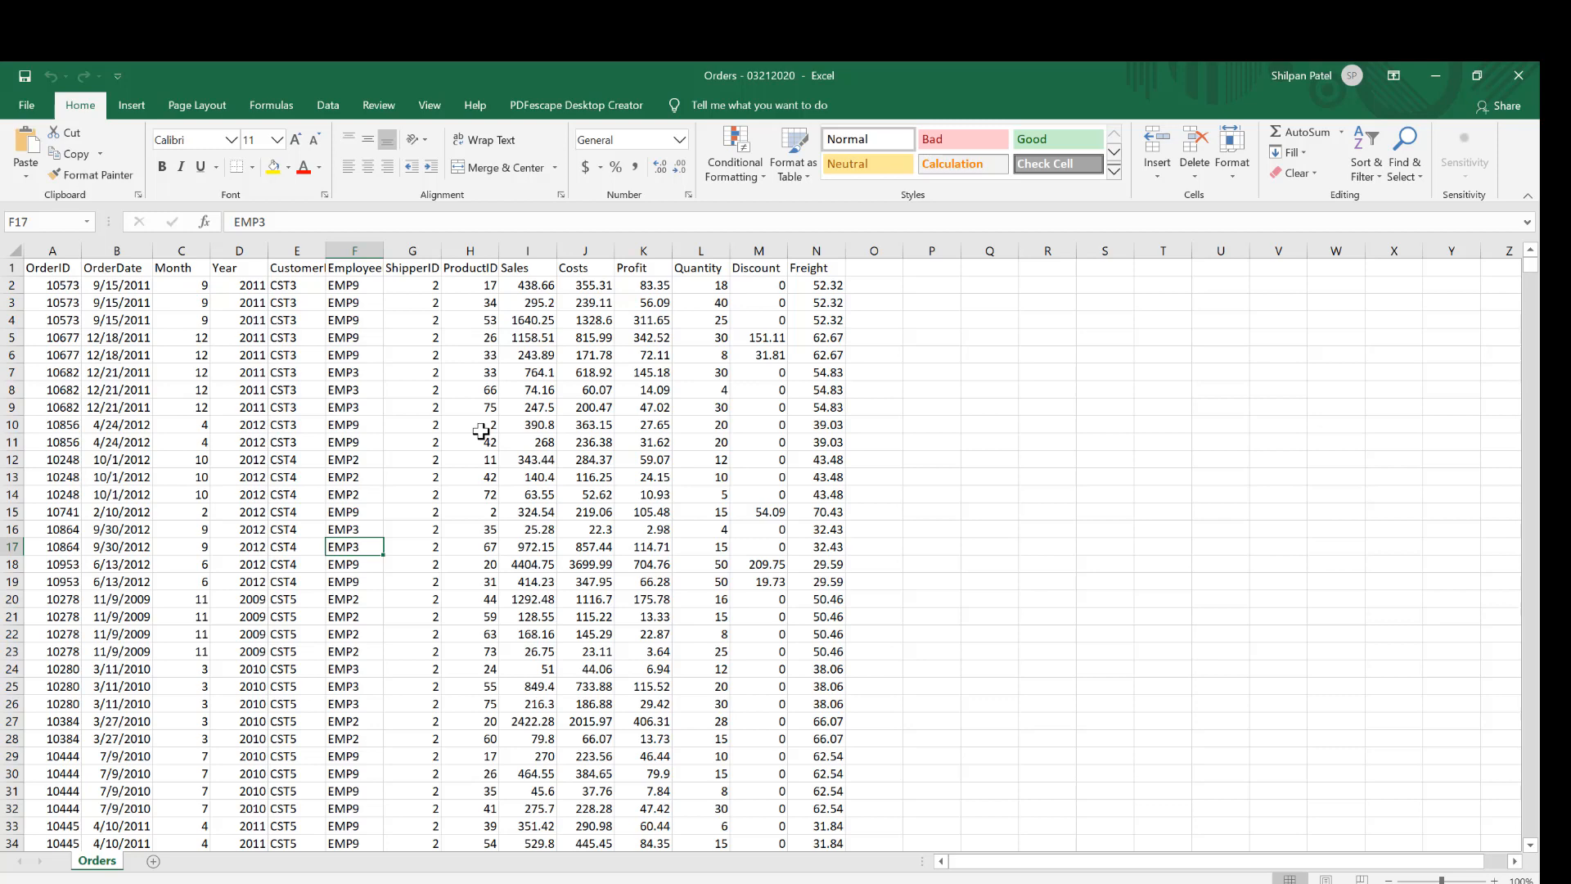
click(1435, 75)
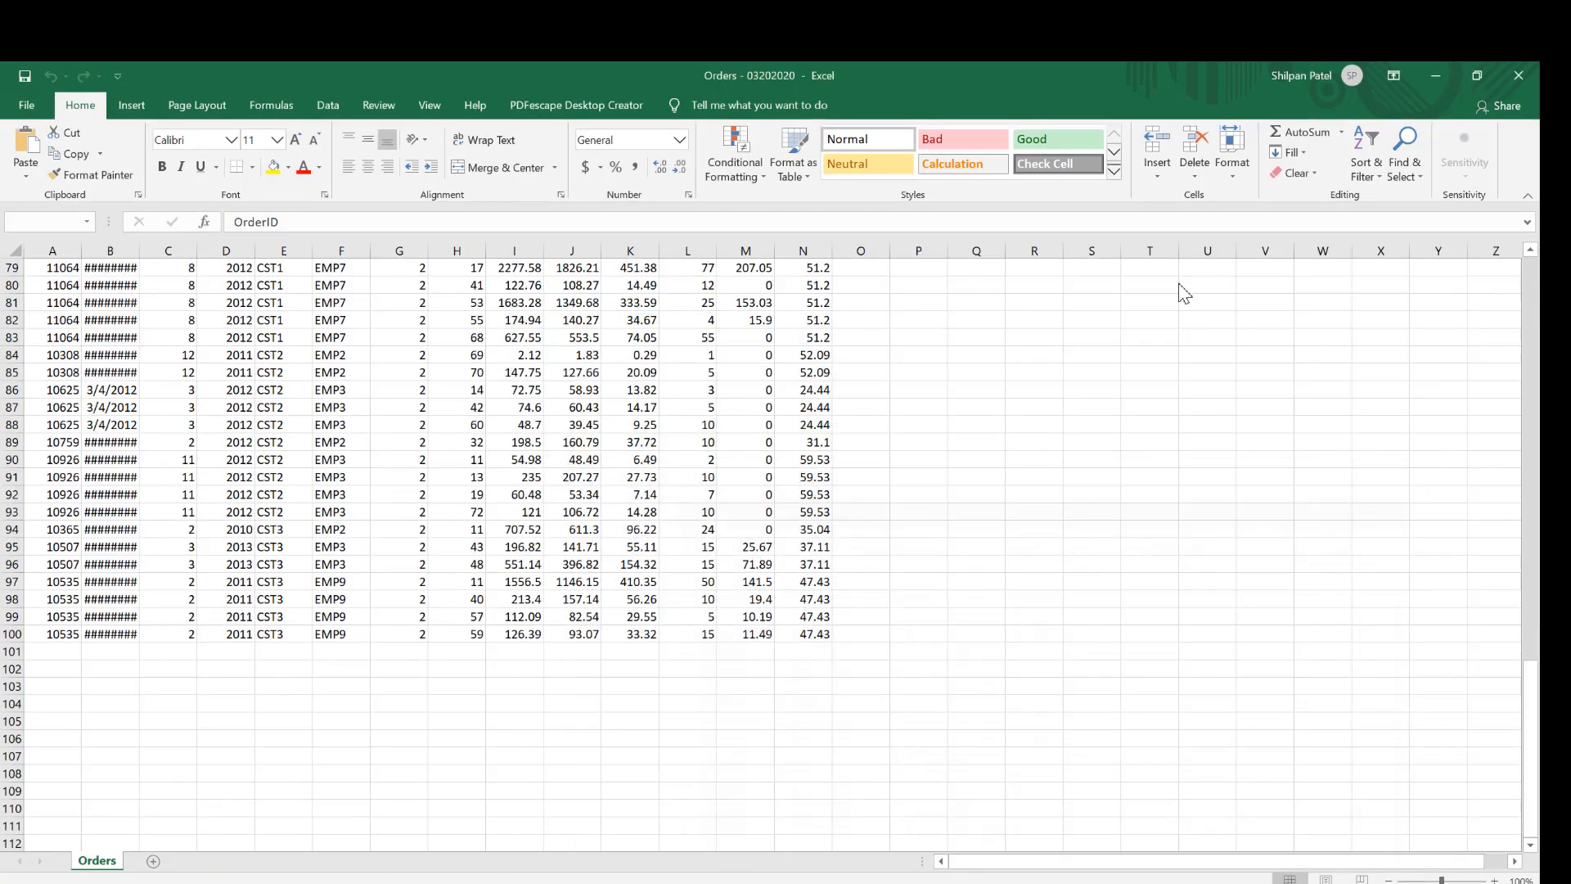
key(ctrl+a)
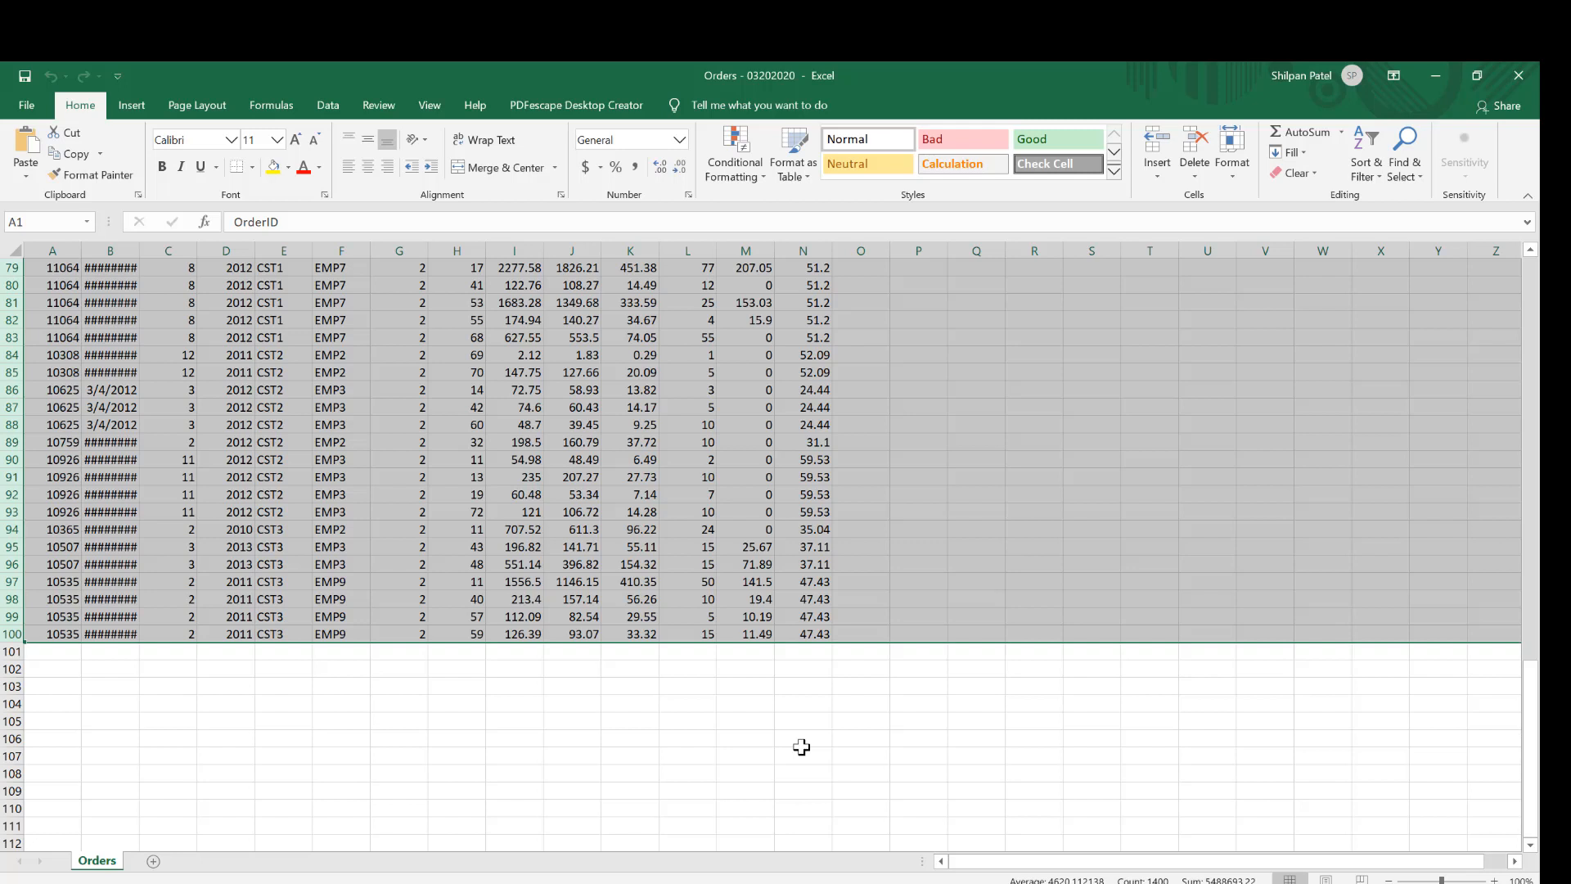
Step: Switch to Qlik Sense Desktop and insert the load script for all fields of Orders - 03202020.xlsx from the ExcelData connection
key(alt+Tab)
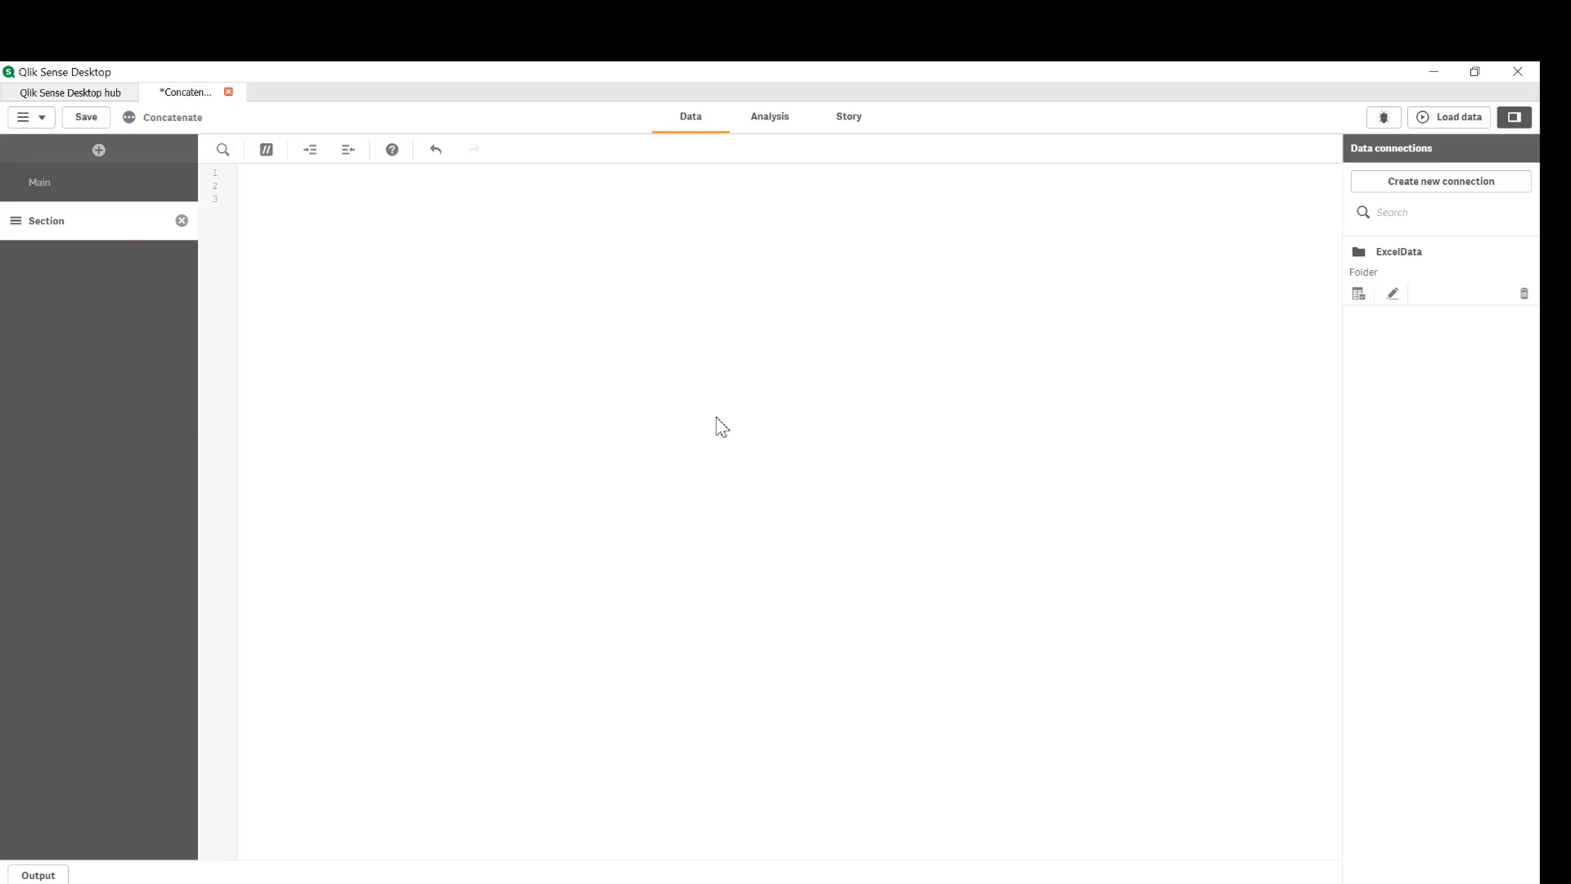
click(1359, 295)
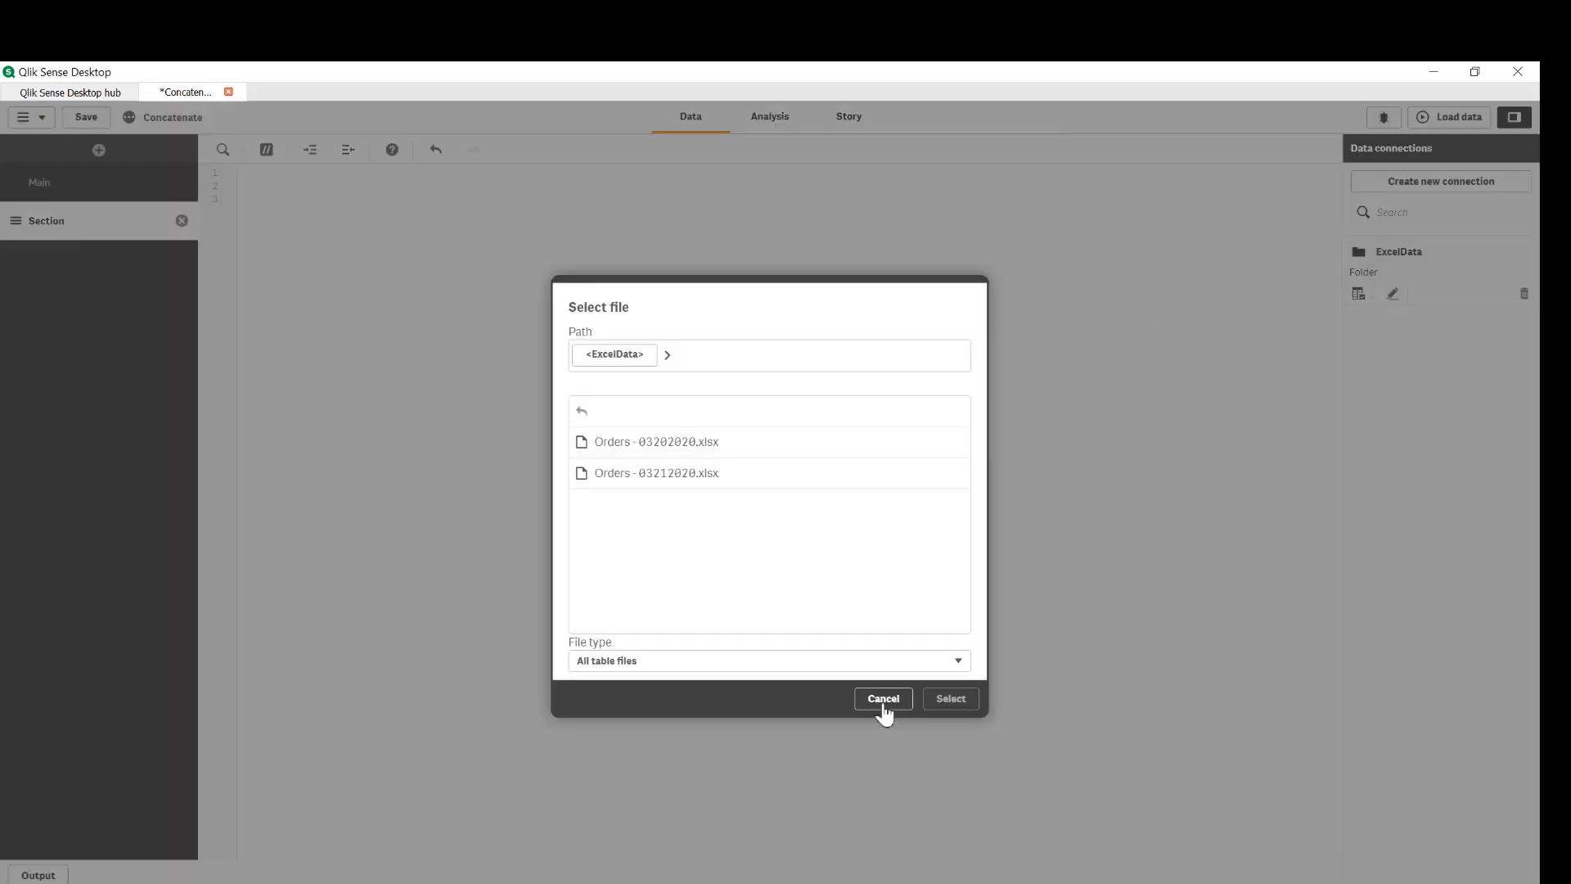
click(724, 455)
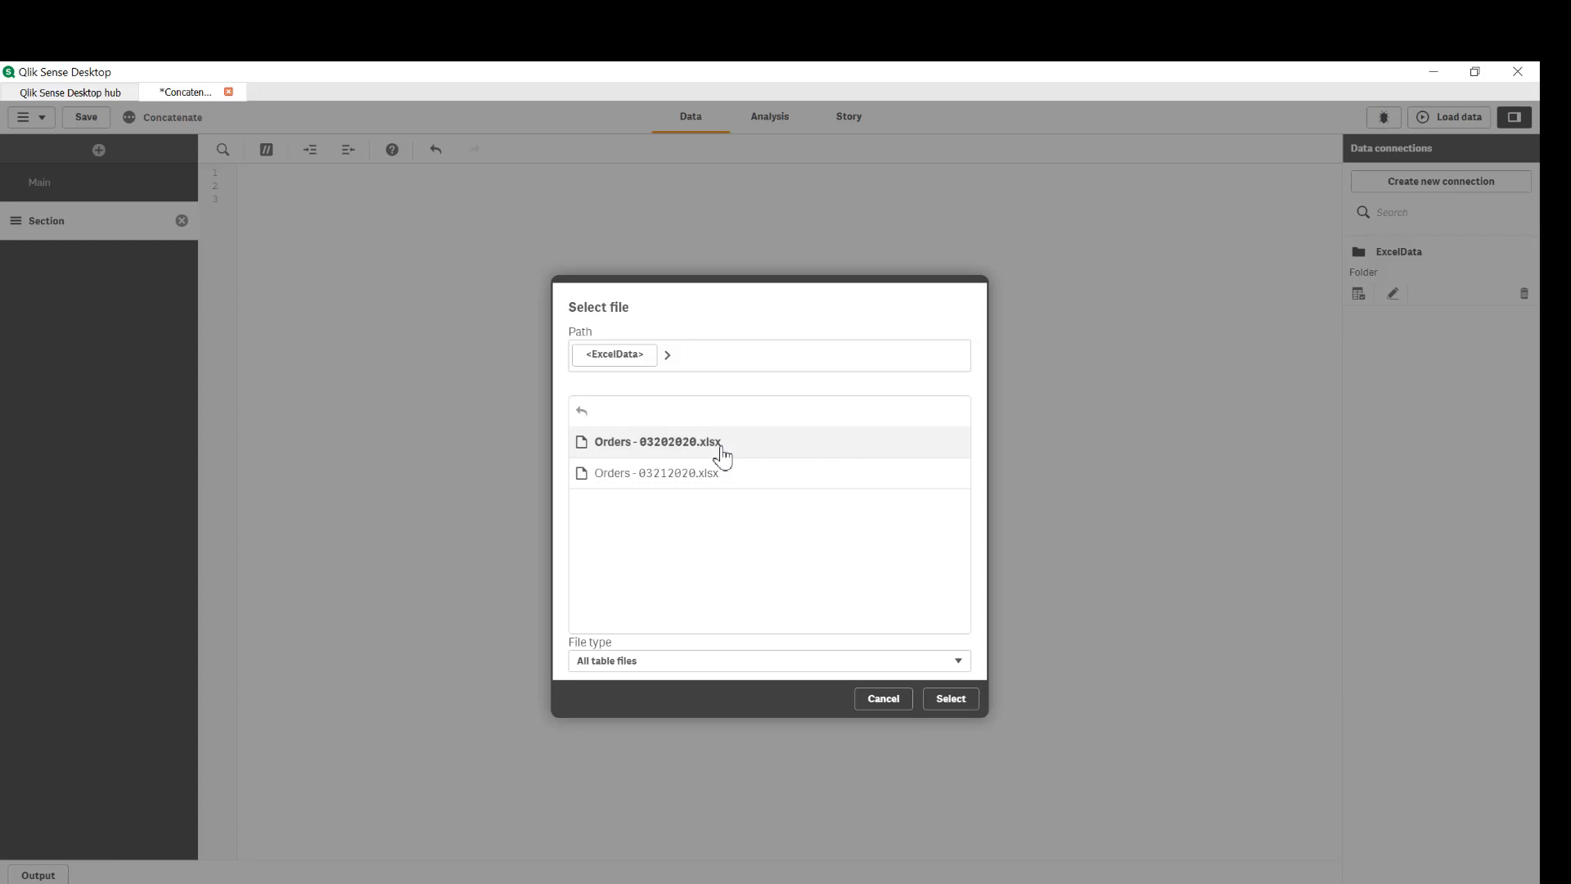
click(963, 704)
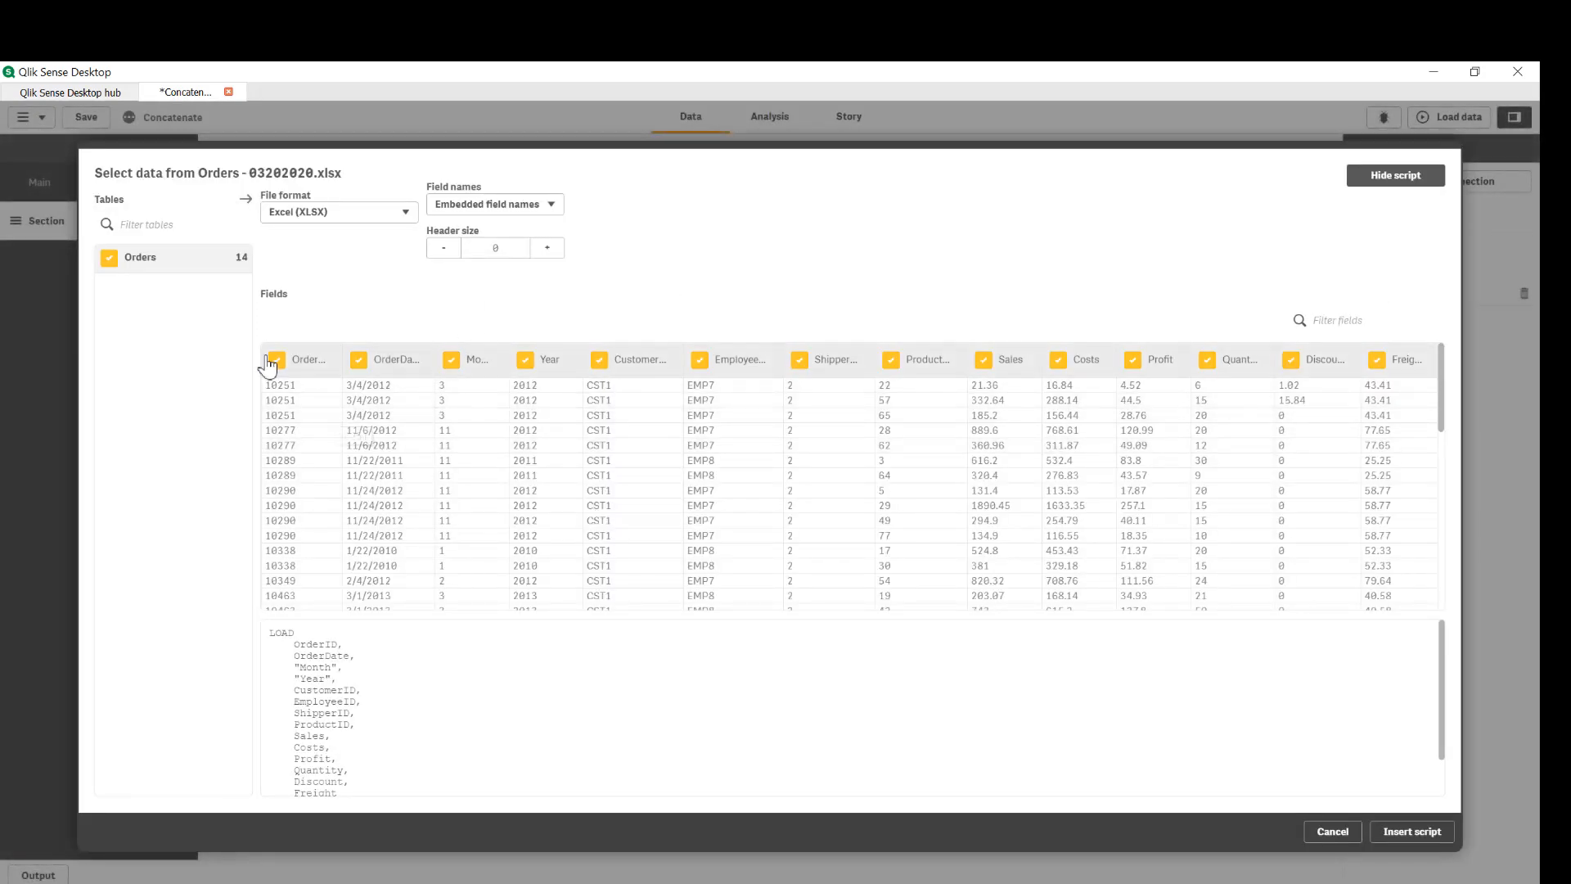
click(1407, 831)
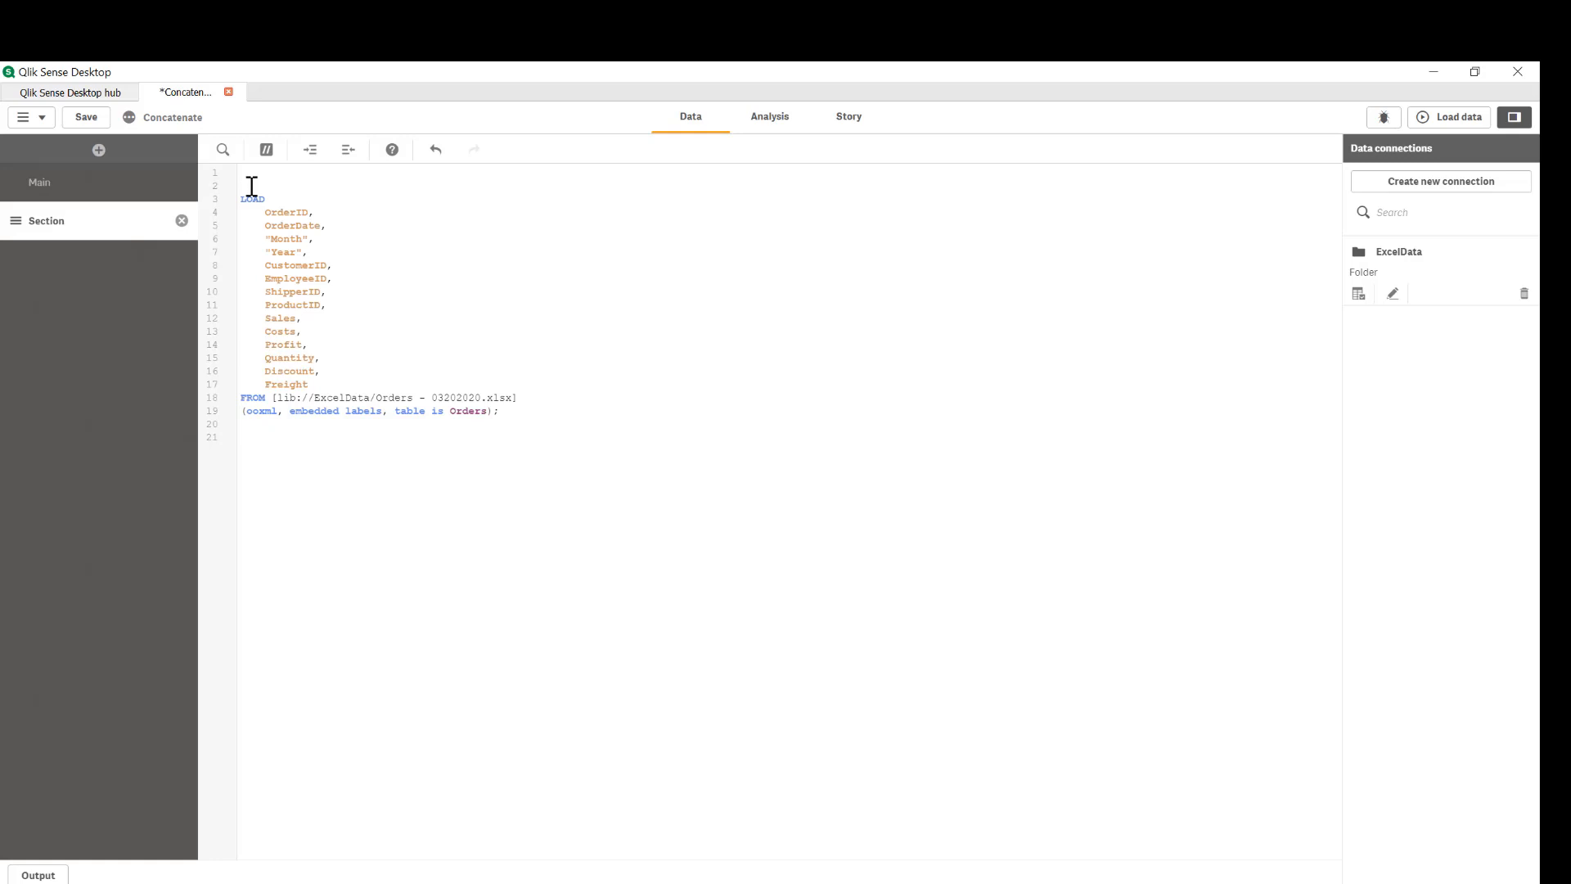
Step: Label the load statement with the table name "Orders:" and remove the blank line above it
click(252, 187)
text(Orders:)
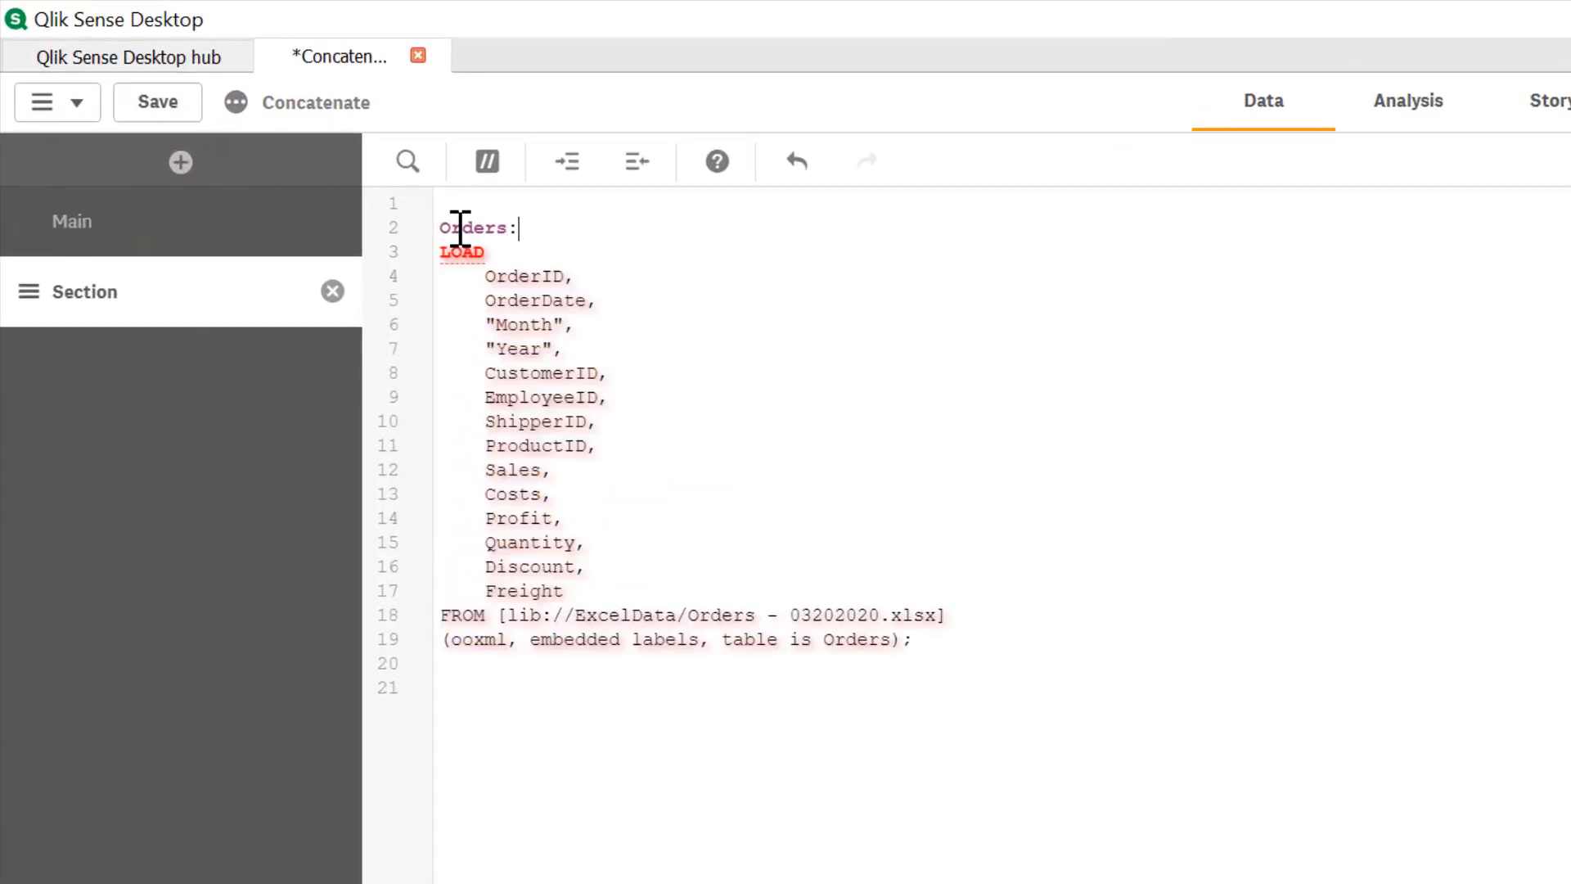
key(Home)
key(BackSpace)
click(1097, 799)
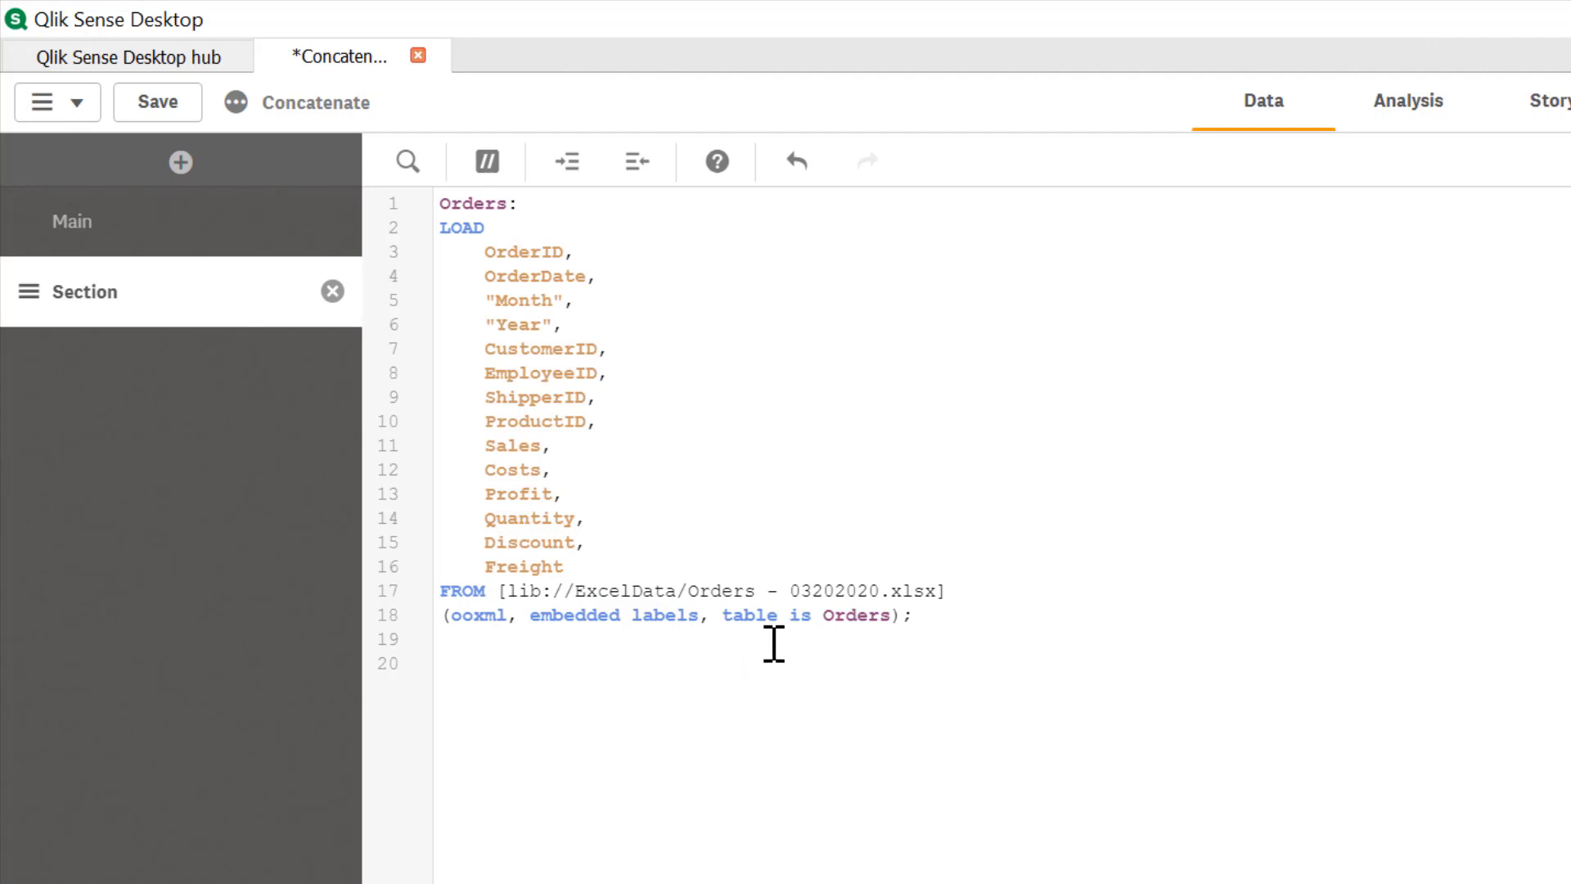
Step: Replace the date part of the source file name with a wildcard, making it Orders*.xlsx, and load the data
drag(757, 593, 880, 597)
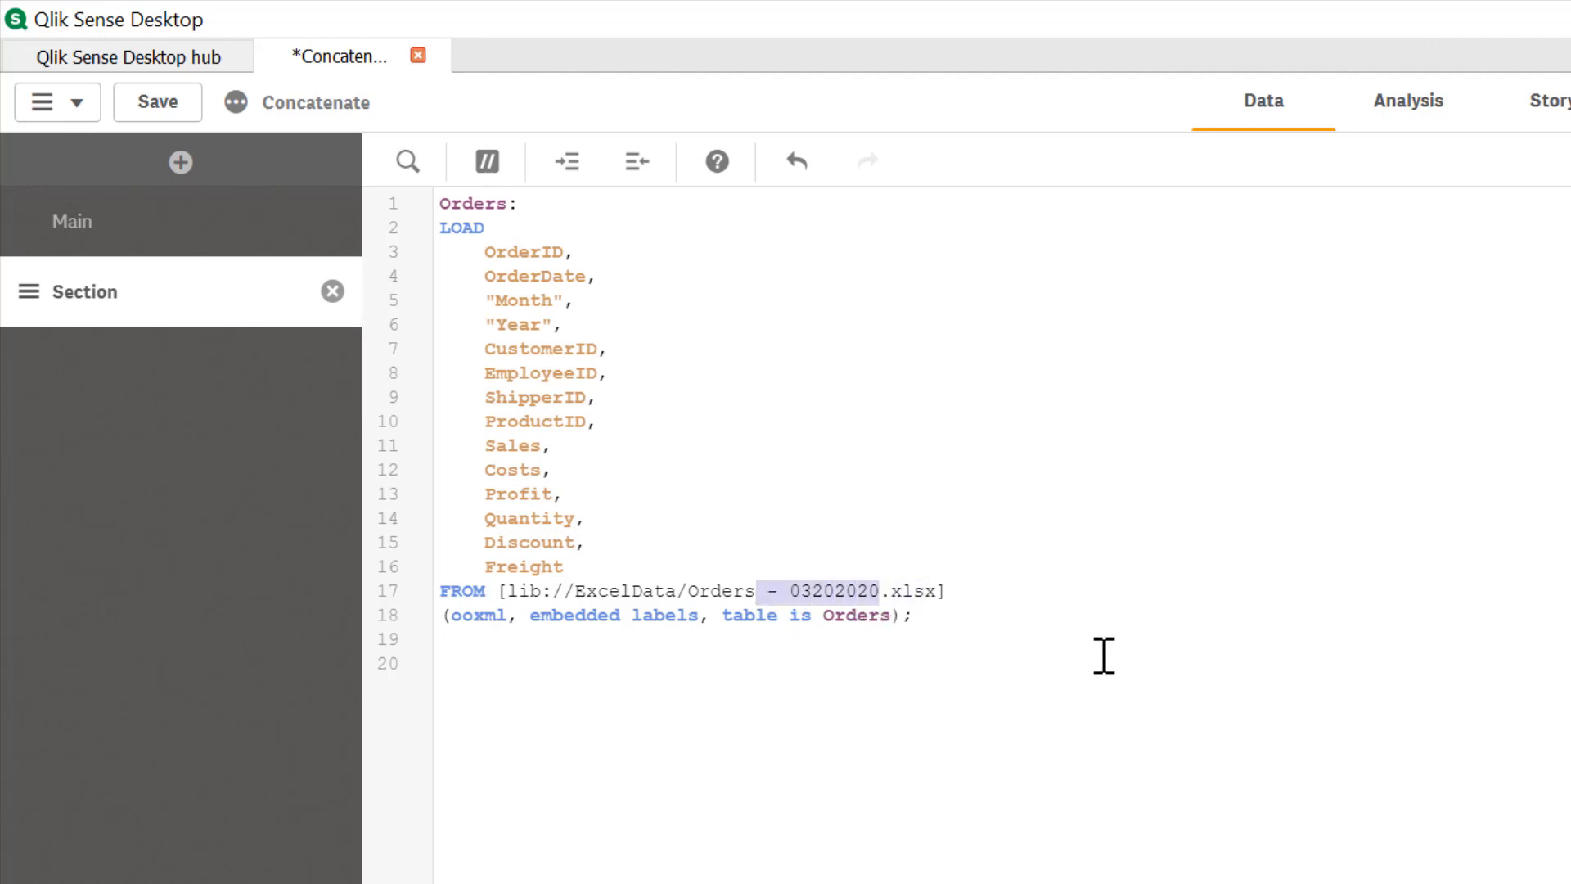
text(*)
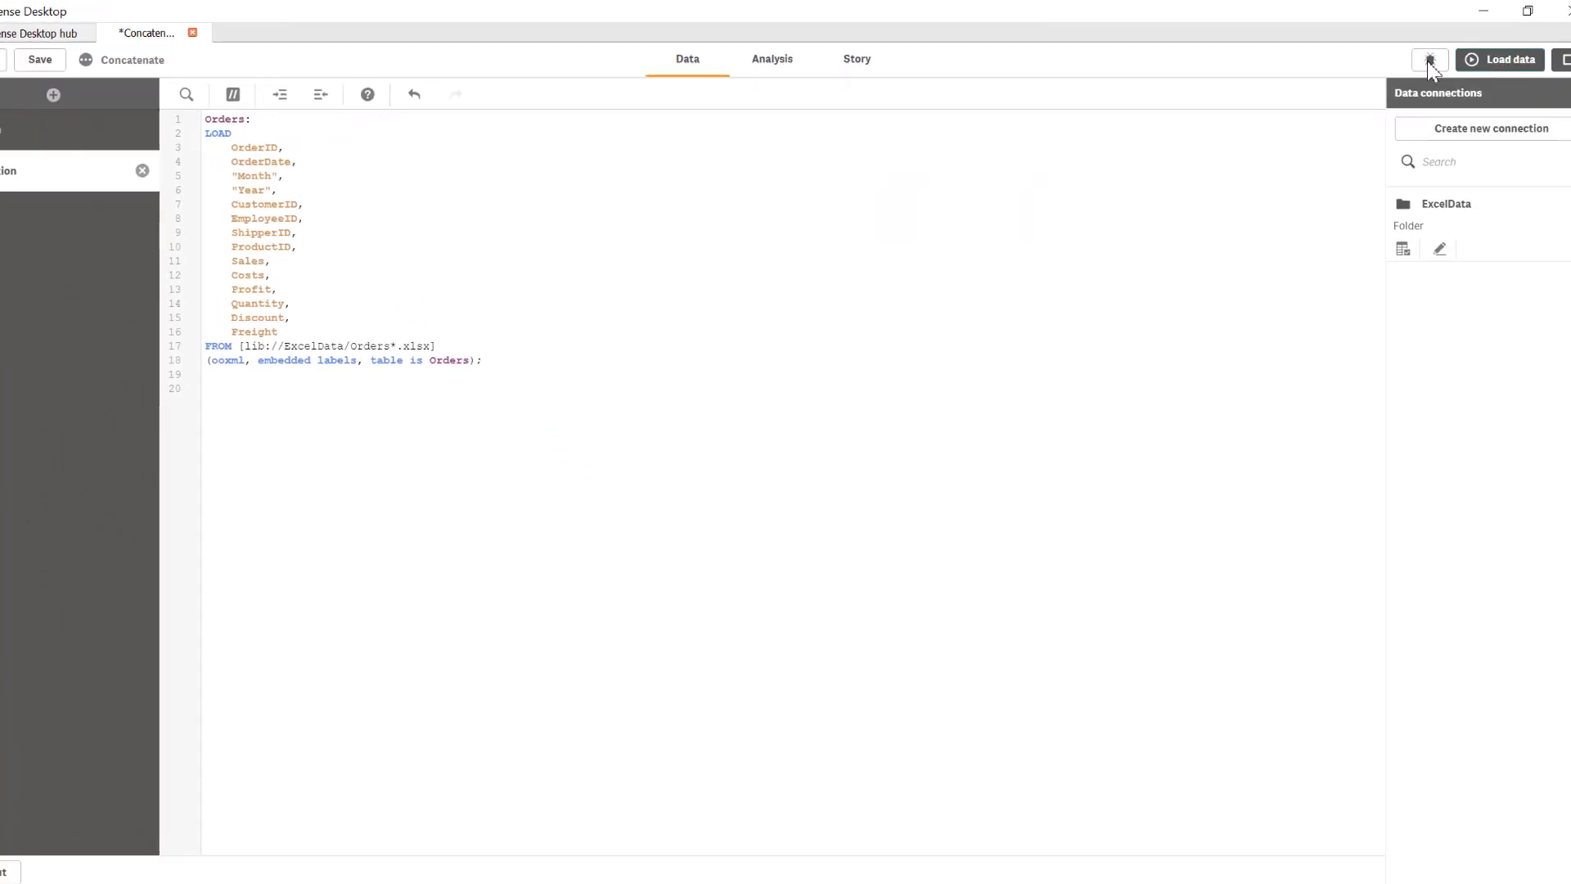
click(1500, 58)
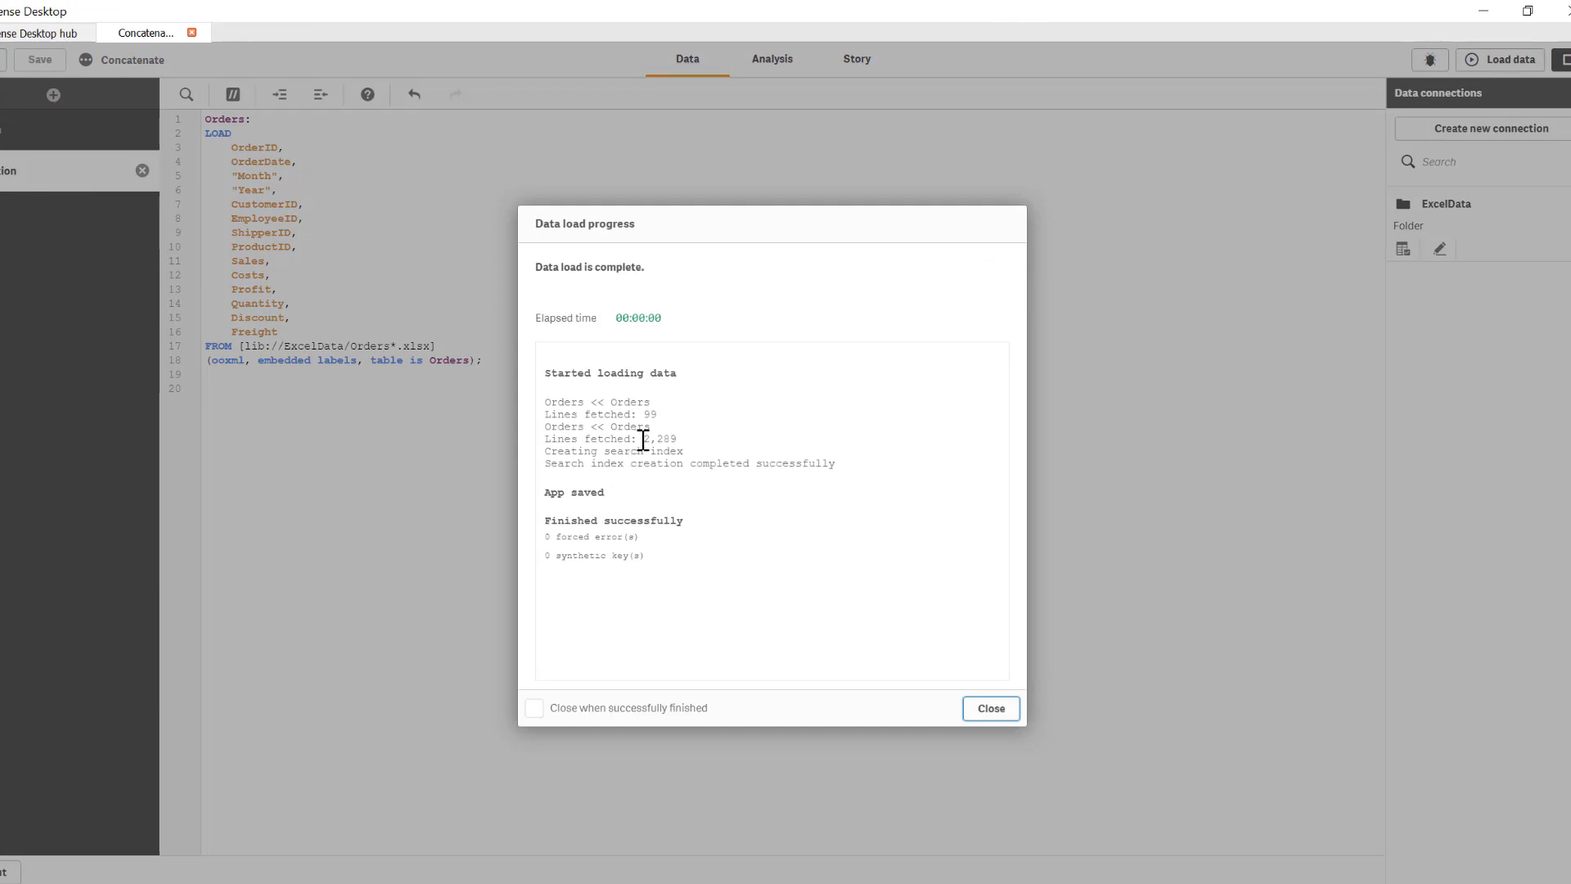
drag(644, 439, 685, 442)
click(1008, 708)
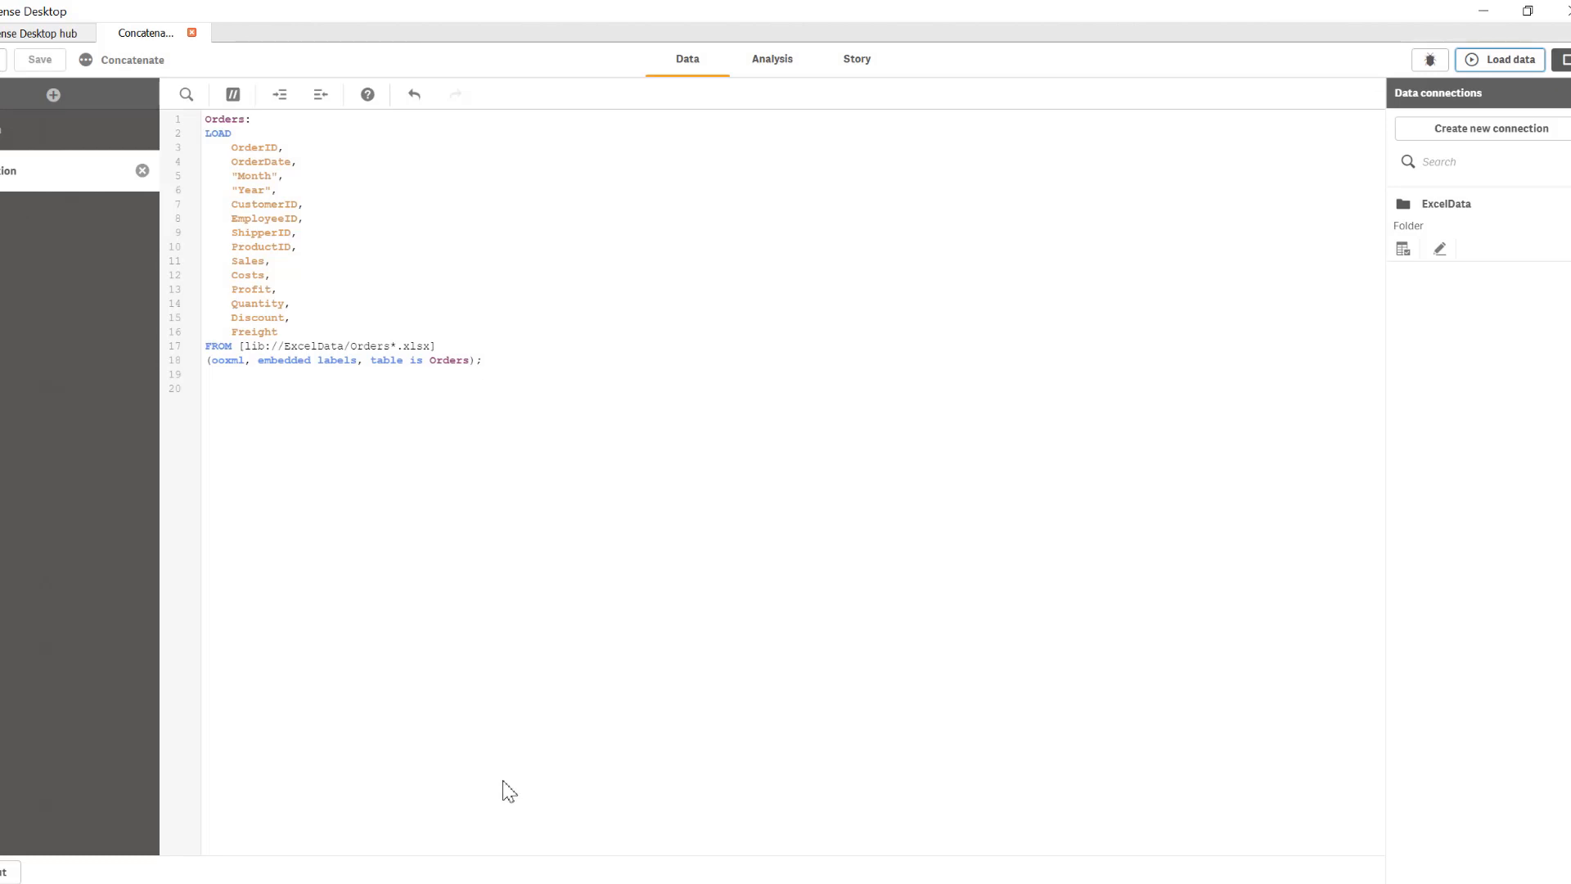
Step: Check the names of the two Orders workbooks in the ExcelData folder
mouse_move(494, 882)
click(628, 806)
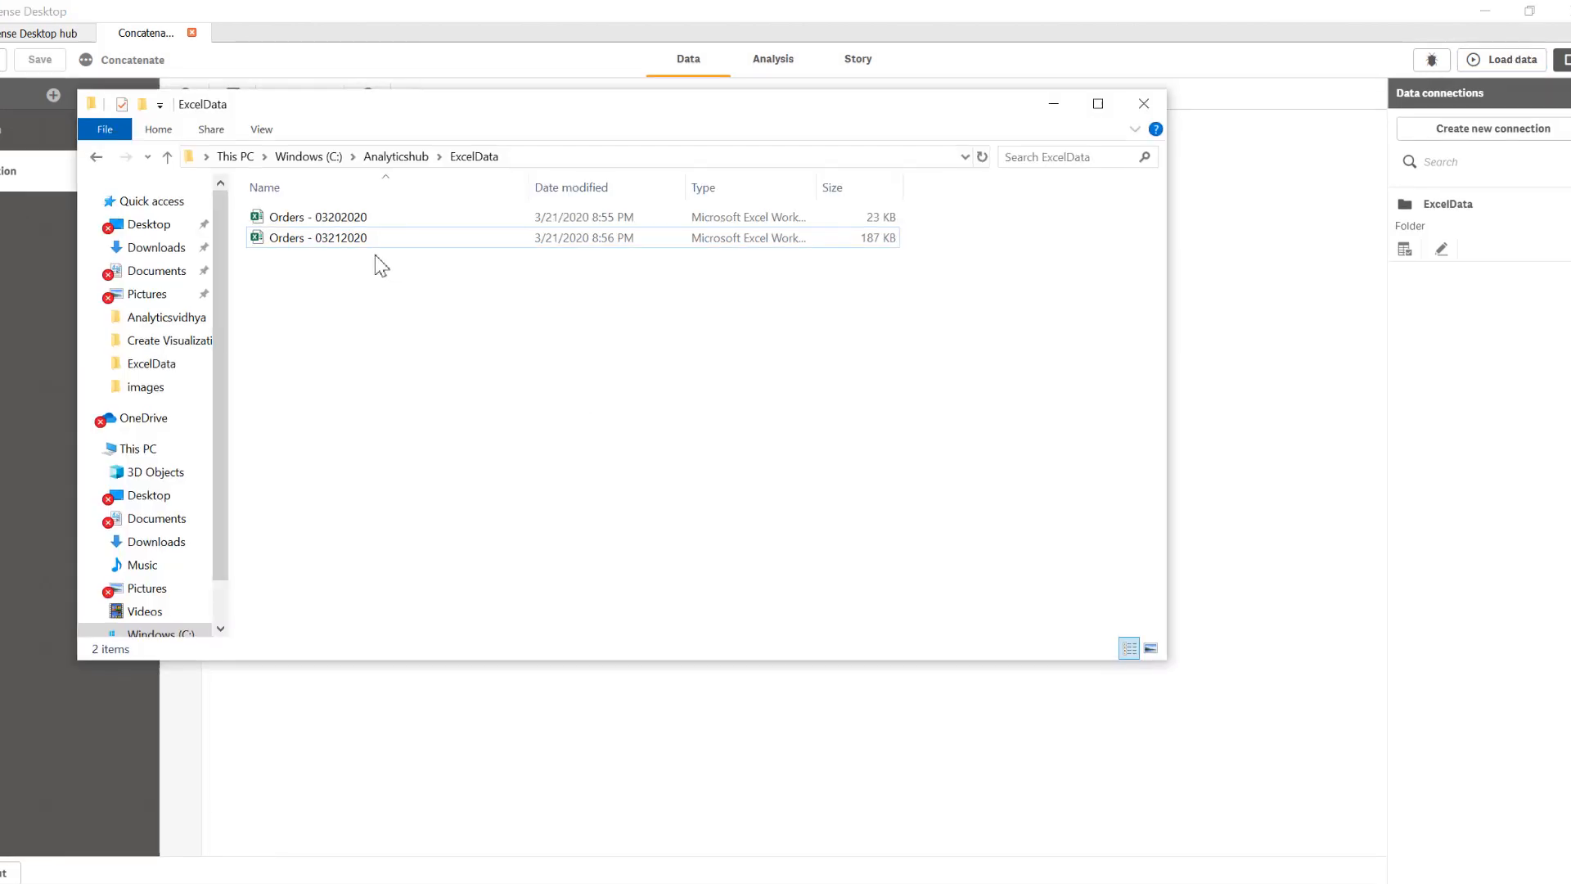
click(341, 240)
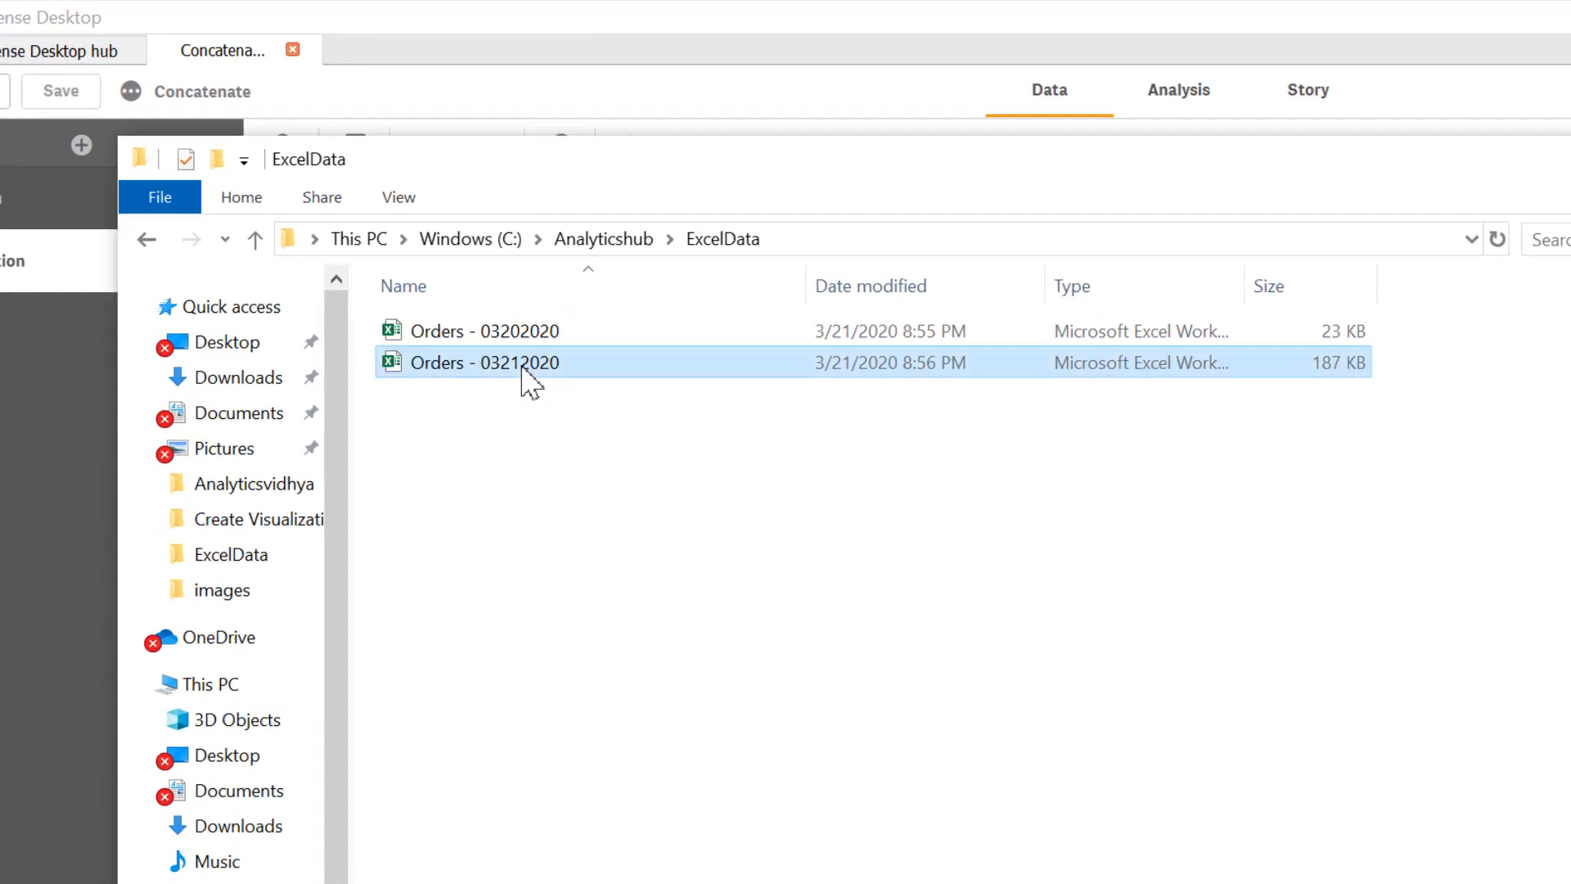
click(552, 332)
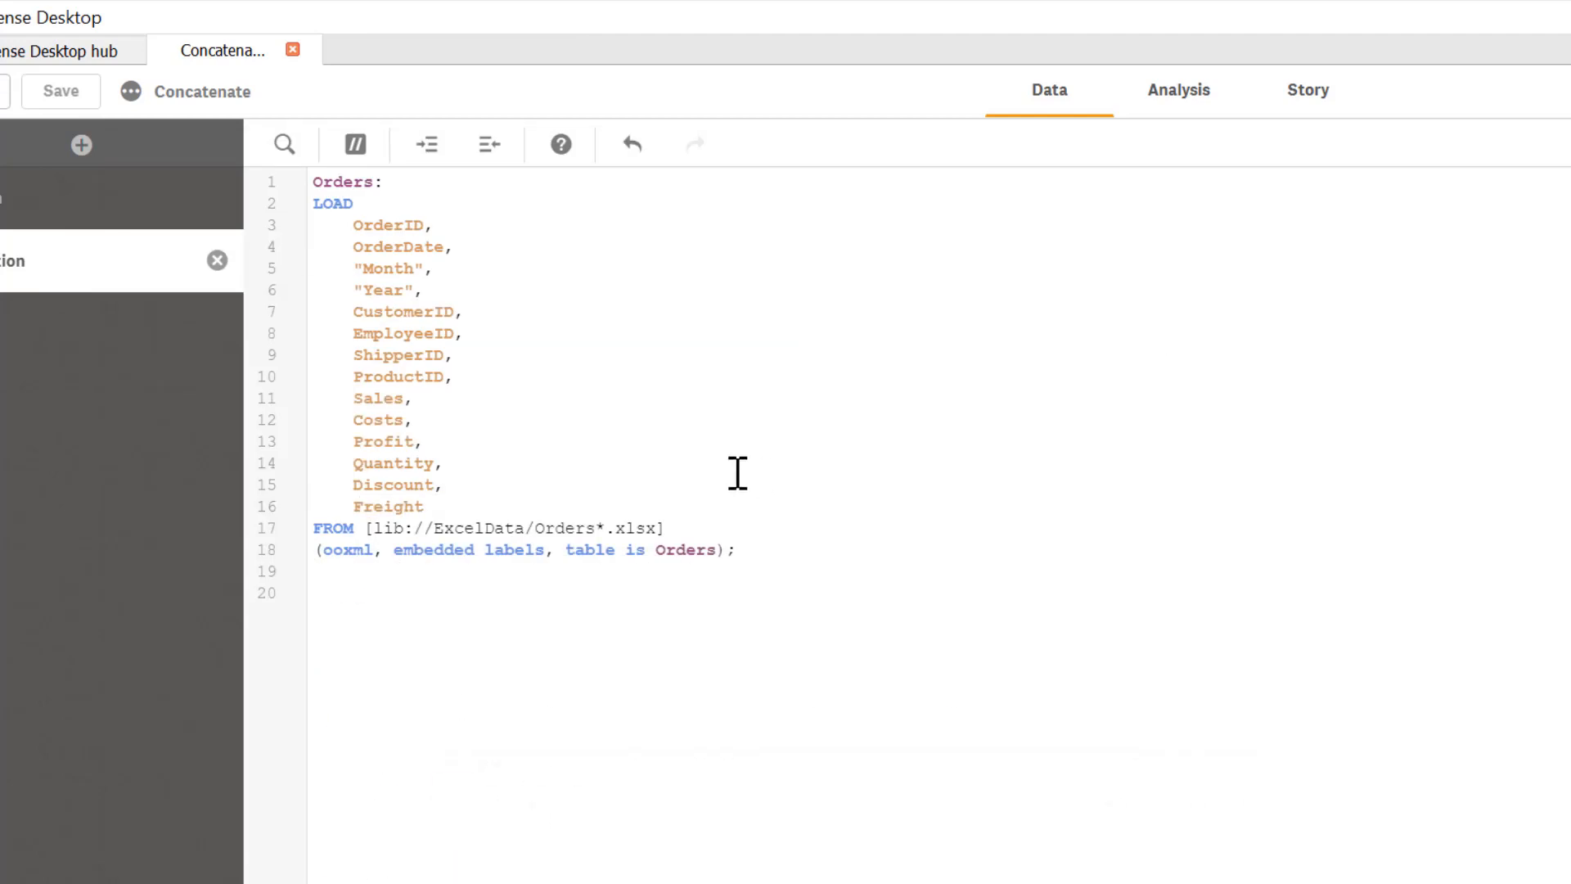
Step: Add the field "FileName() as Source," on a new line below OrderID in the load script
click(489, 227)
key(Return)
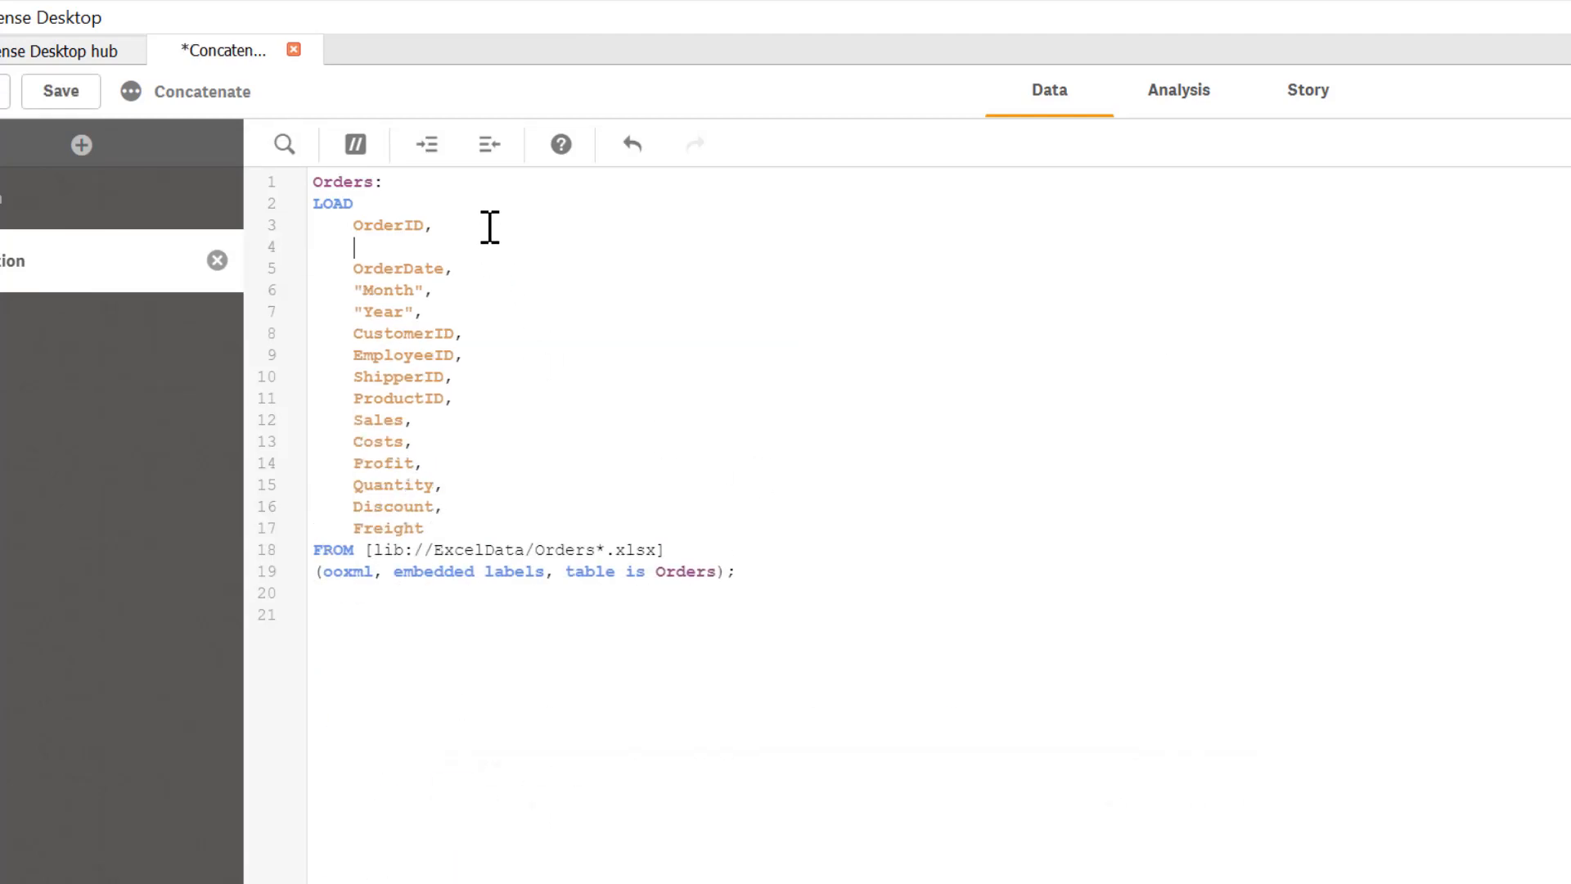
text(FileN)
key(Return)
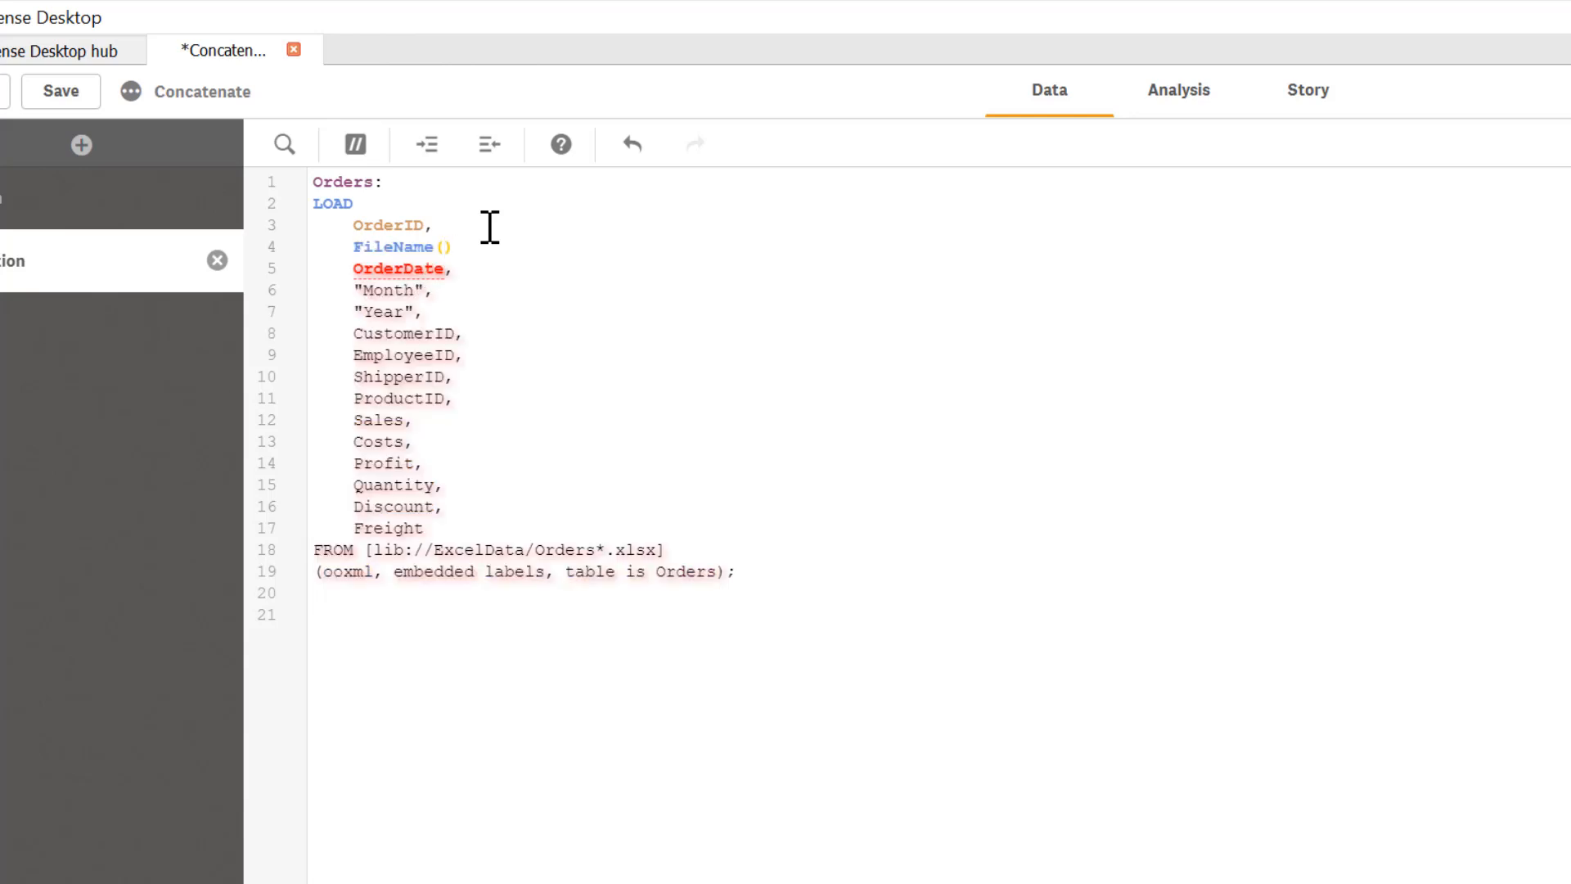
text(as s)
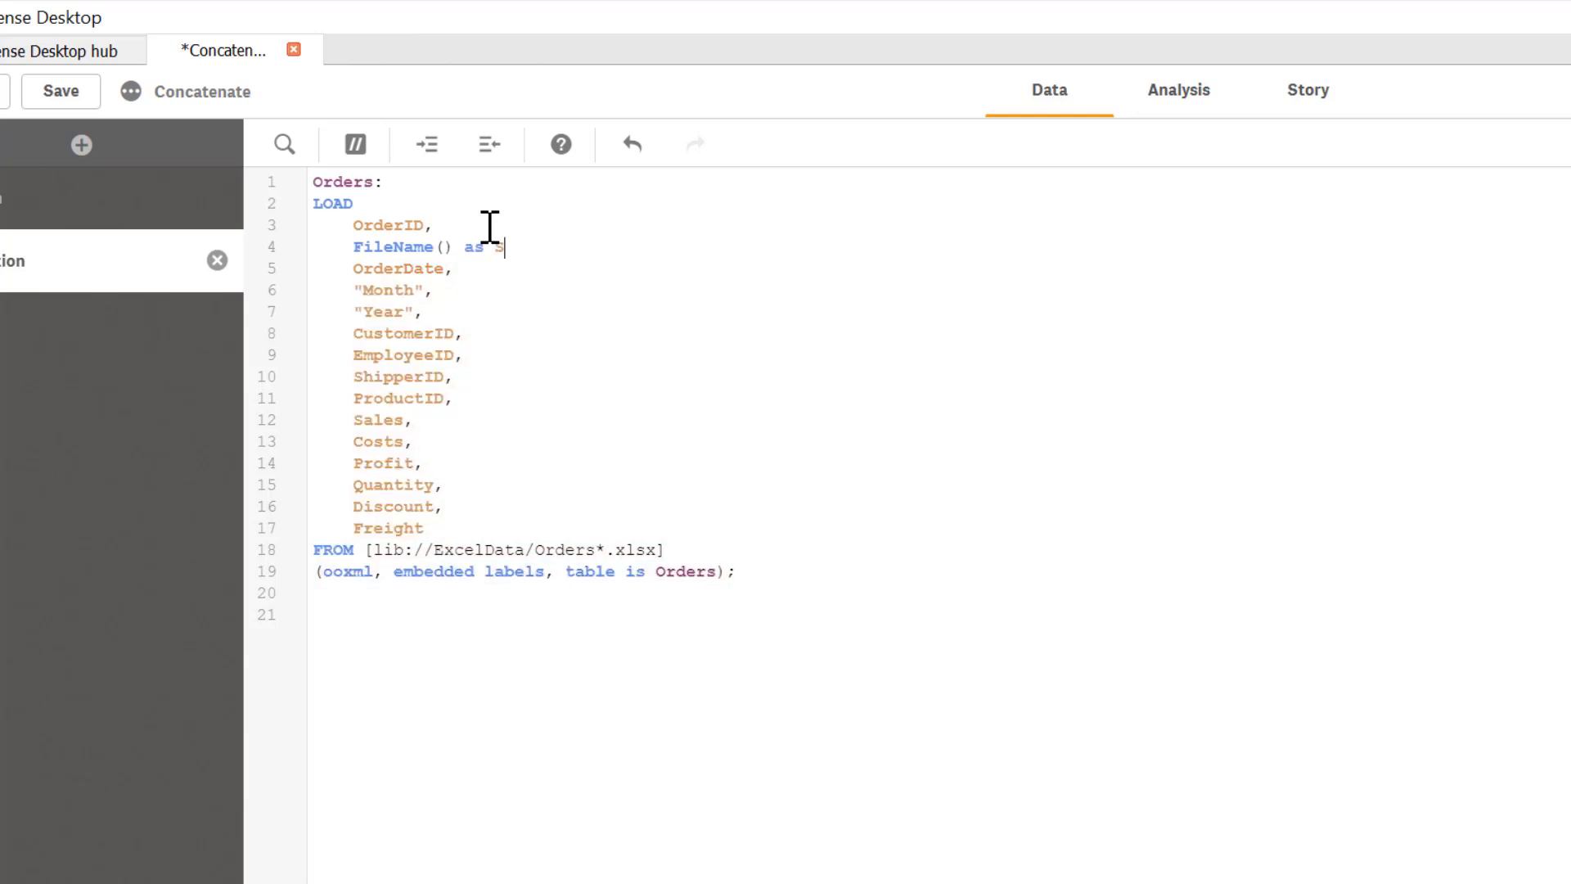
text(ource,)
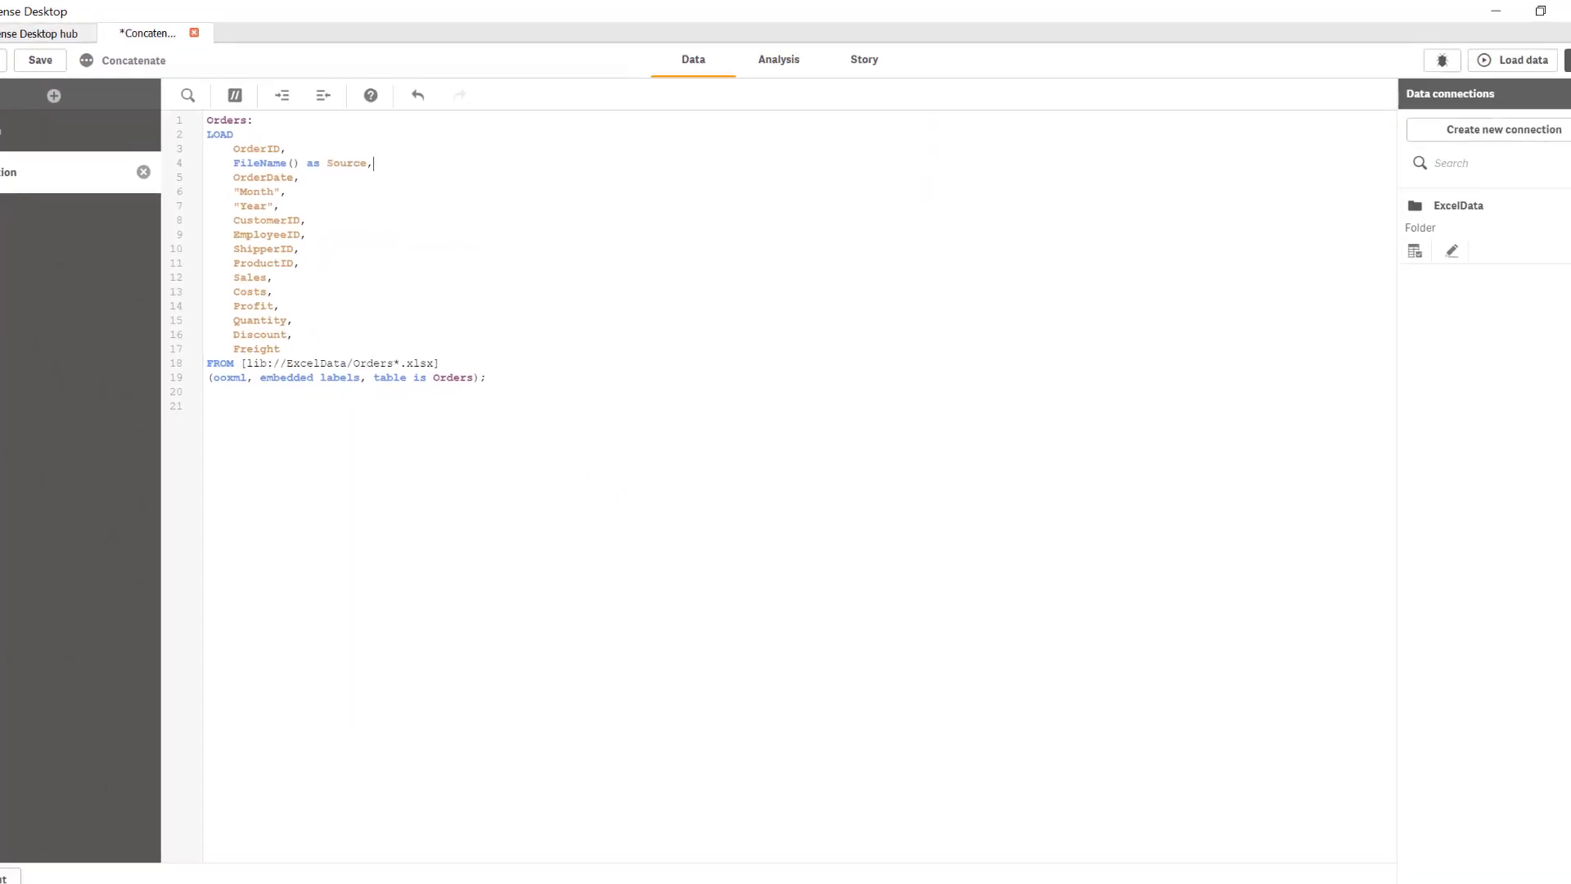
Step: Reload the data and go to the app's analysis area to view the Source field values
click(1513, 60)
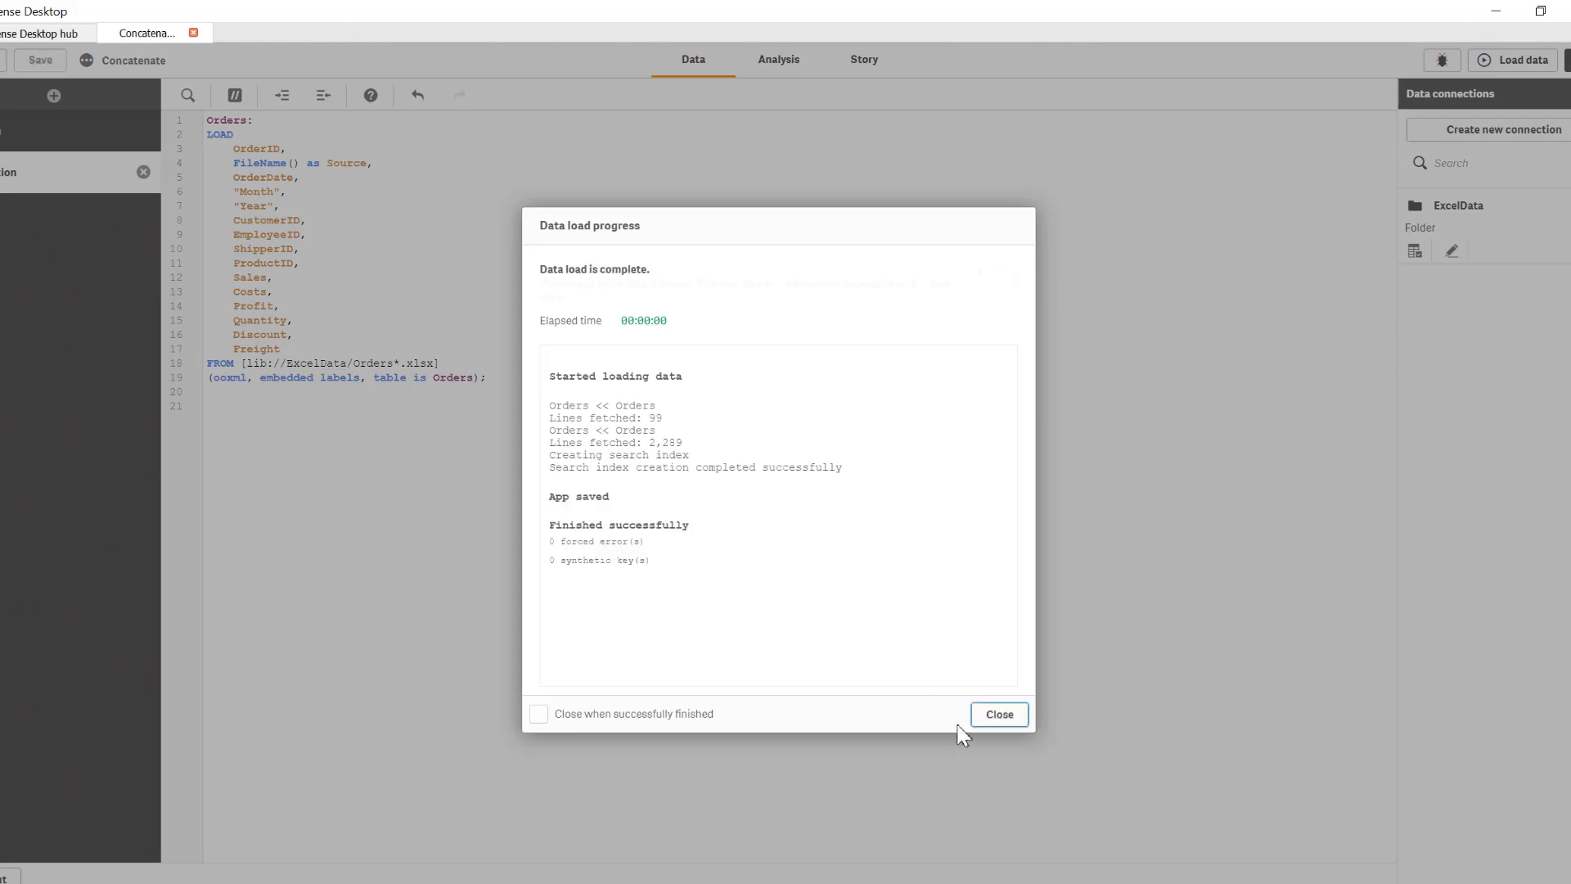
click(994, 714)
click(793, 60)
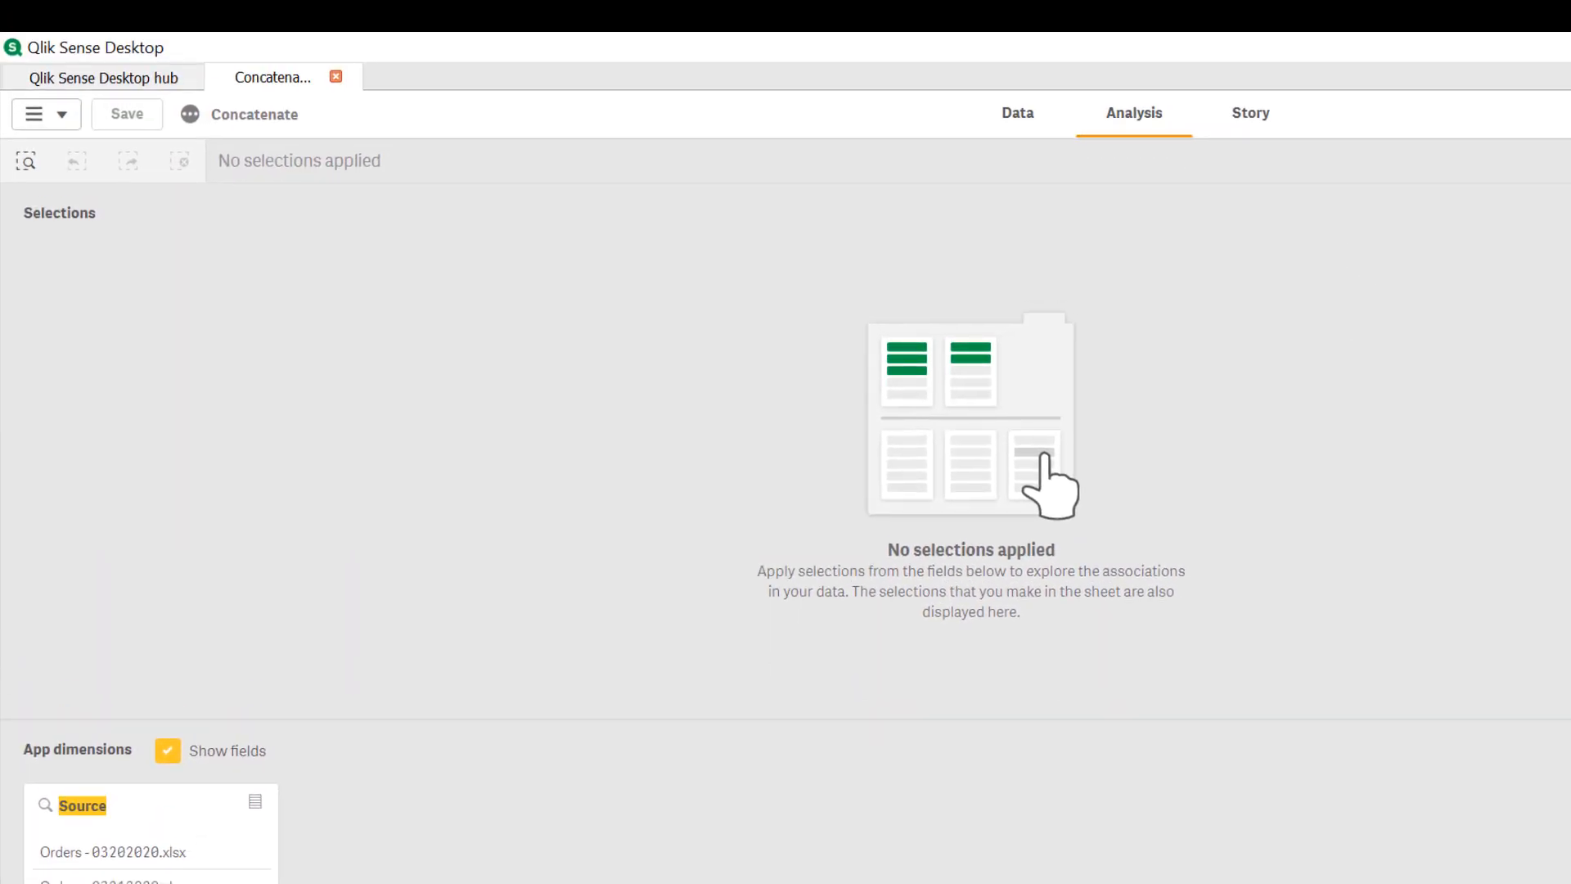
Step: Add the expression SubField(FileName(), '.', 1) on a new line below the Source field in the load script
click(1036, 123)
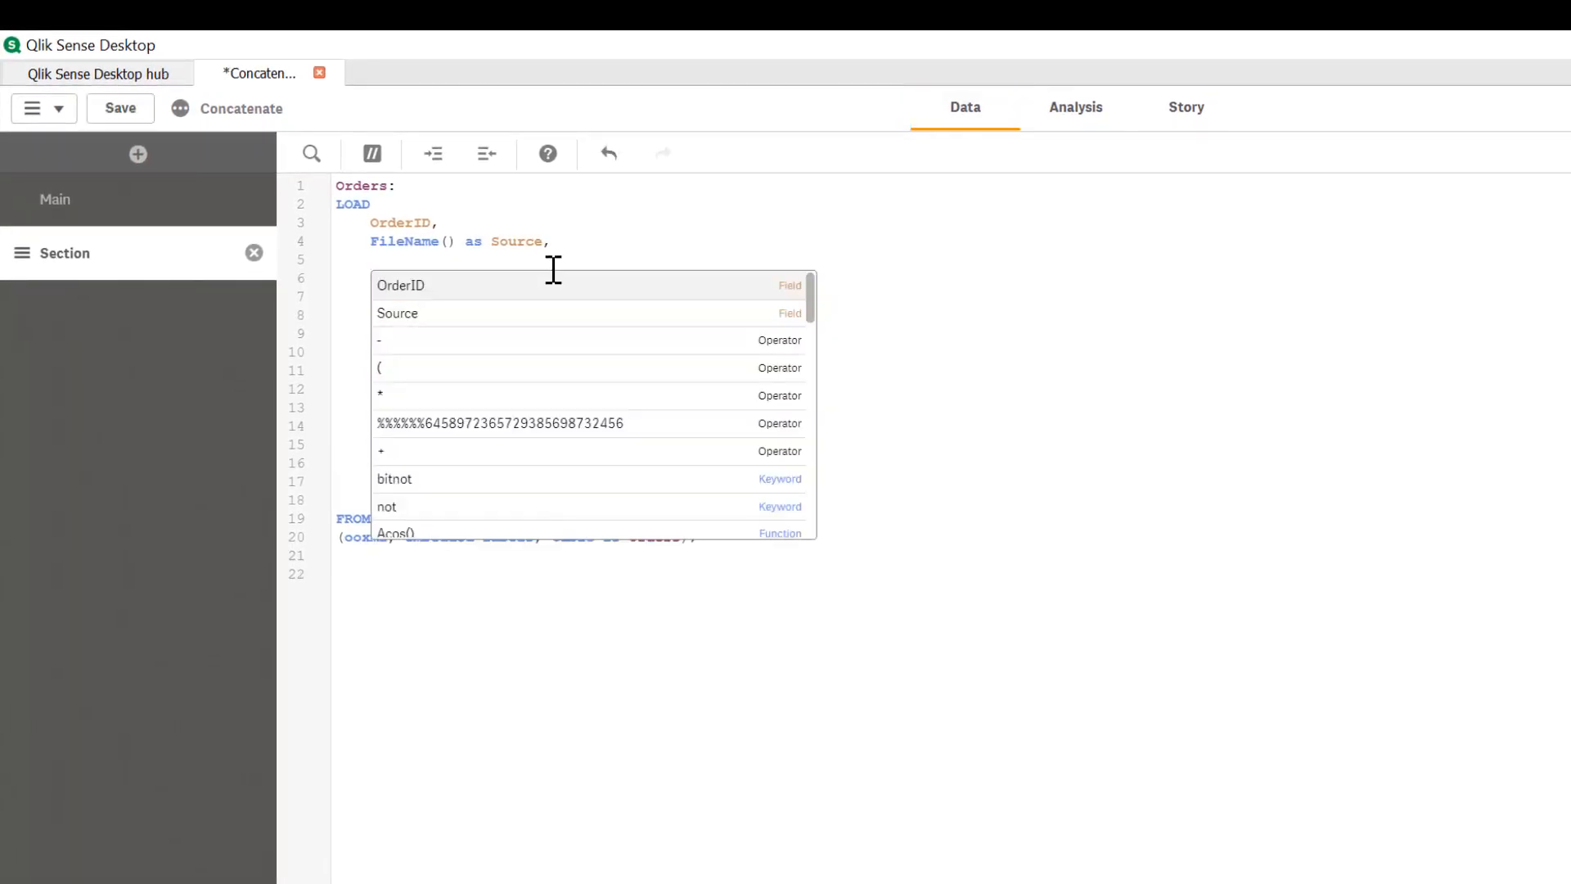
text(subf)
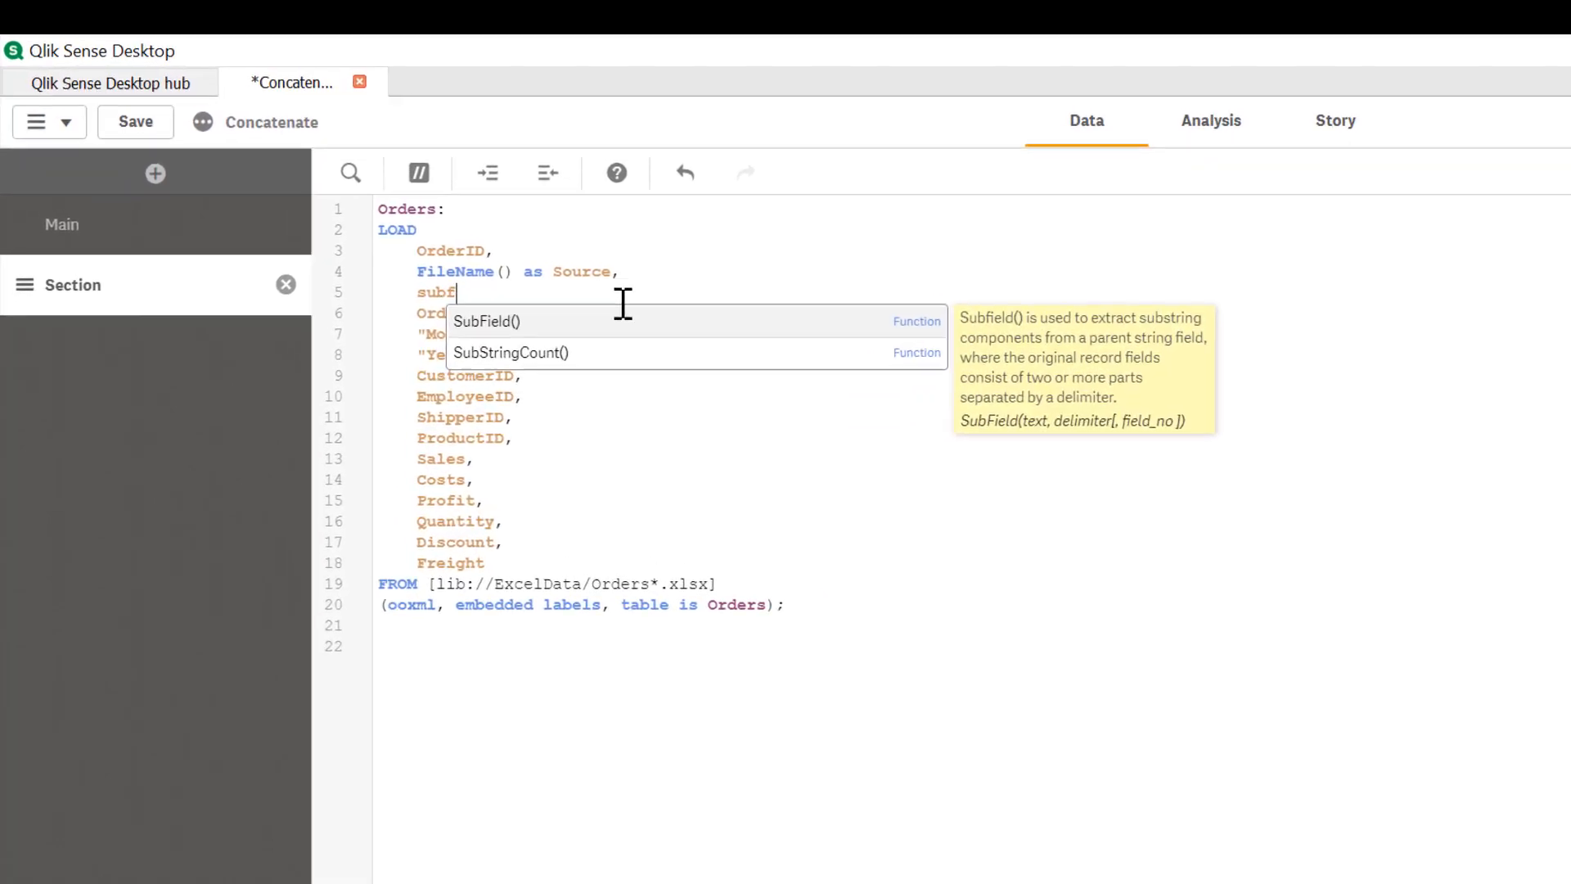
key(Return)
text(file)
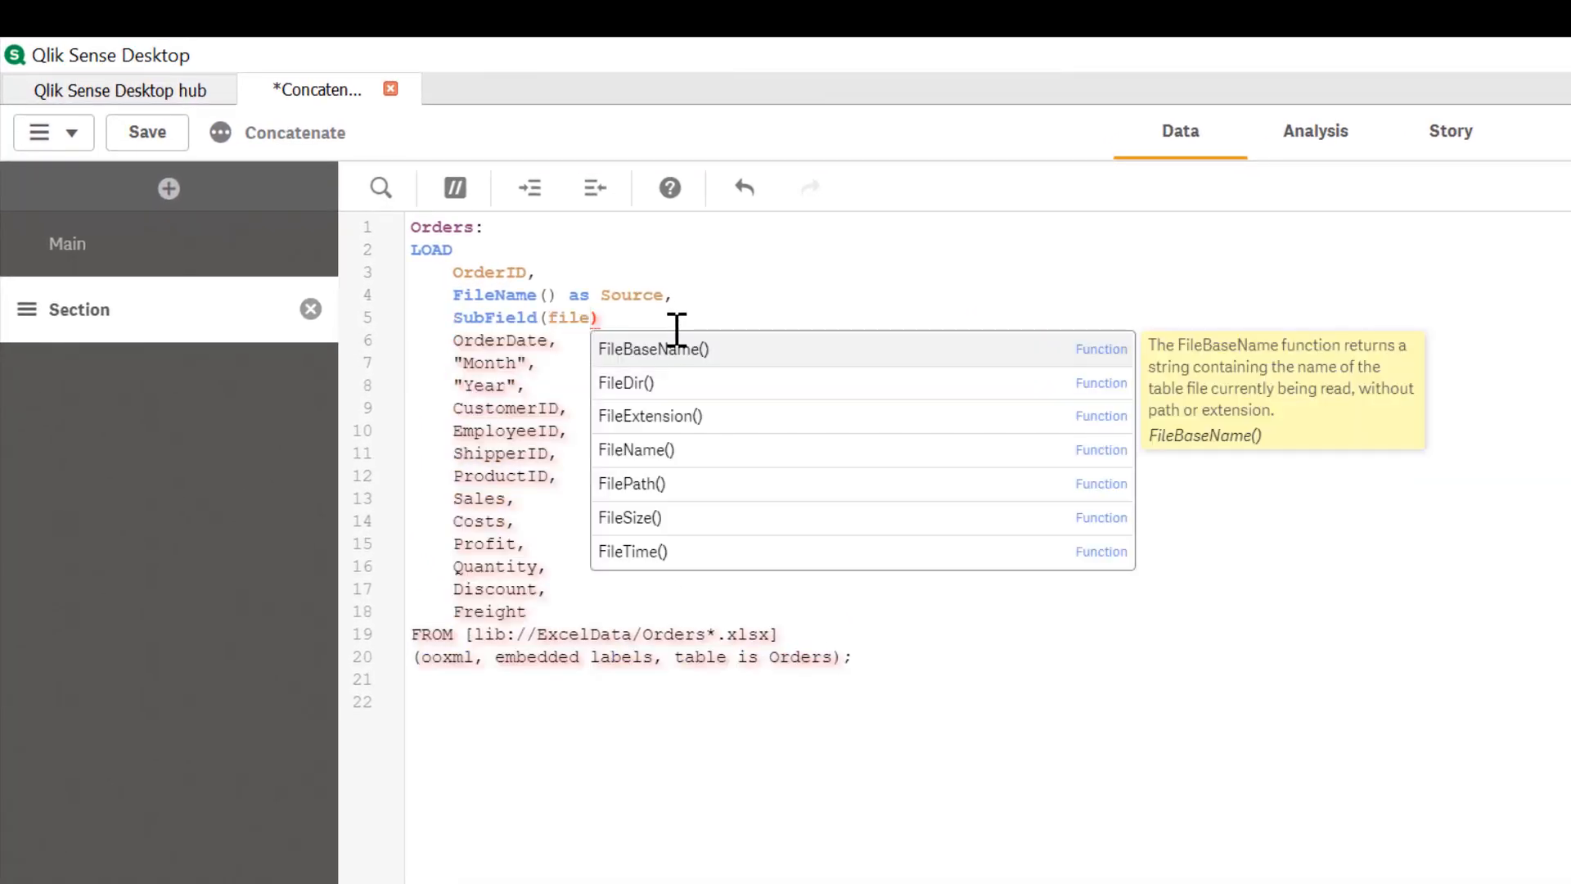
key(Down)
key(Down)
key(Down)
key(Return)
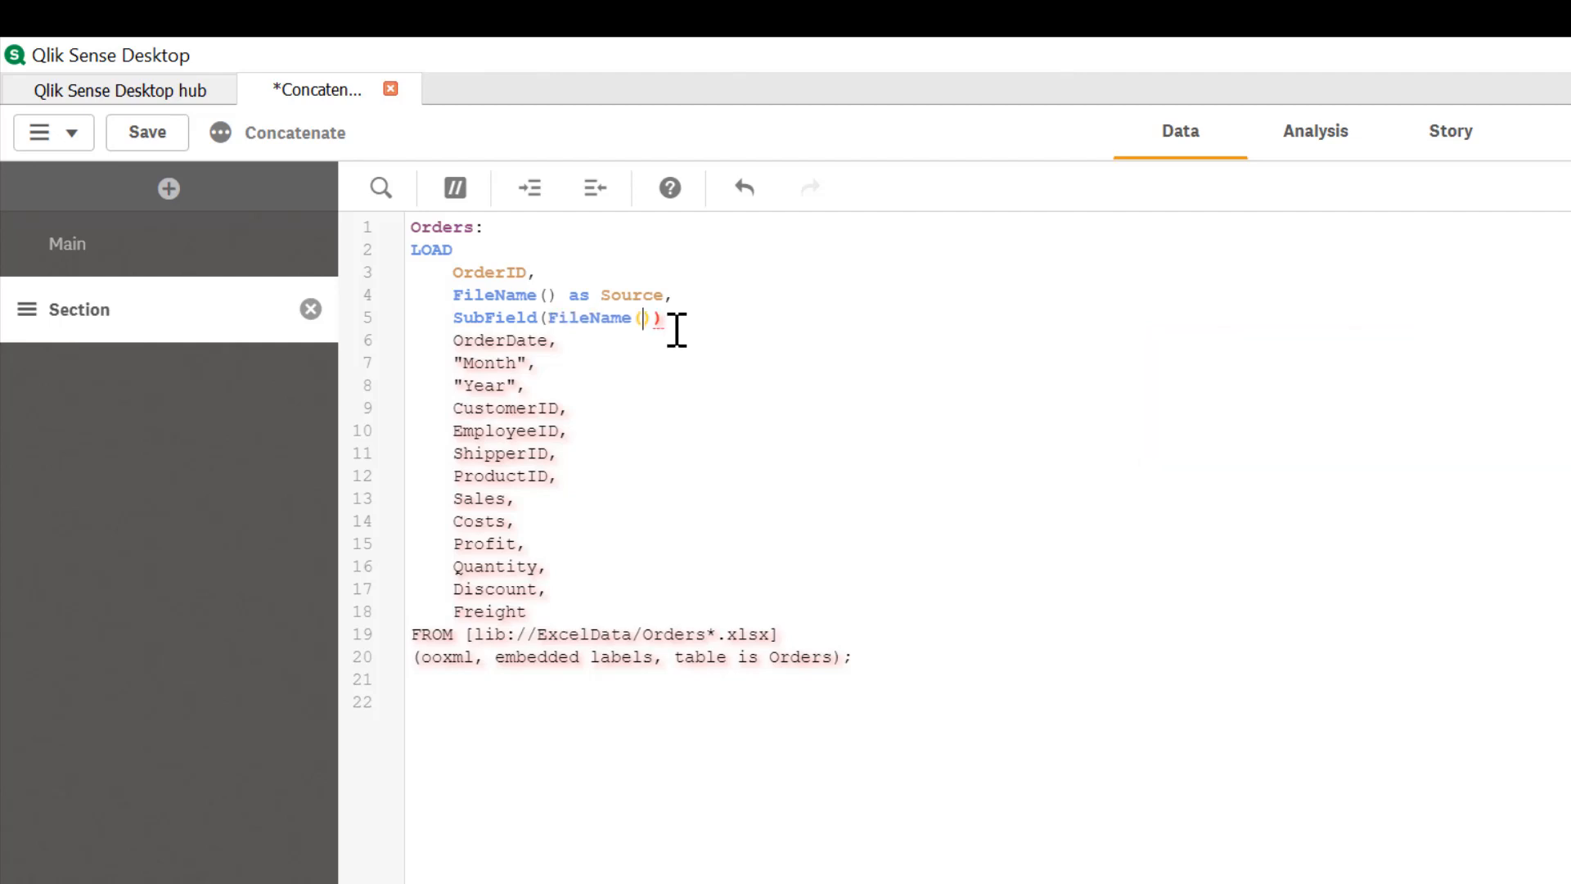
key(Right)
text(, '.')
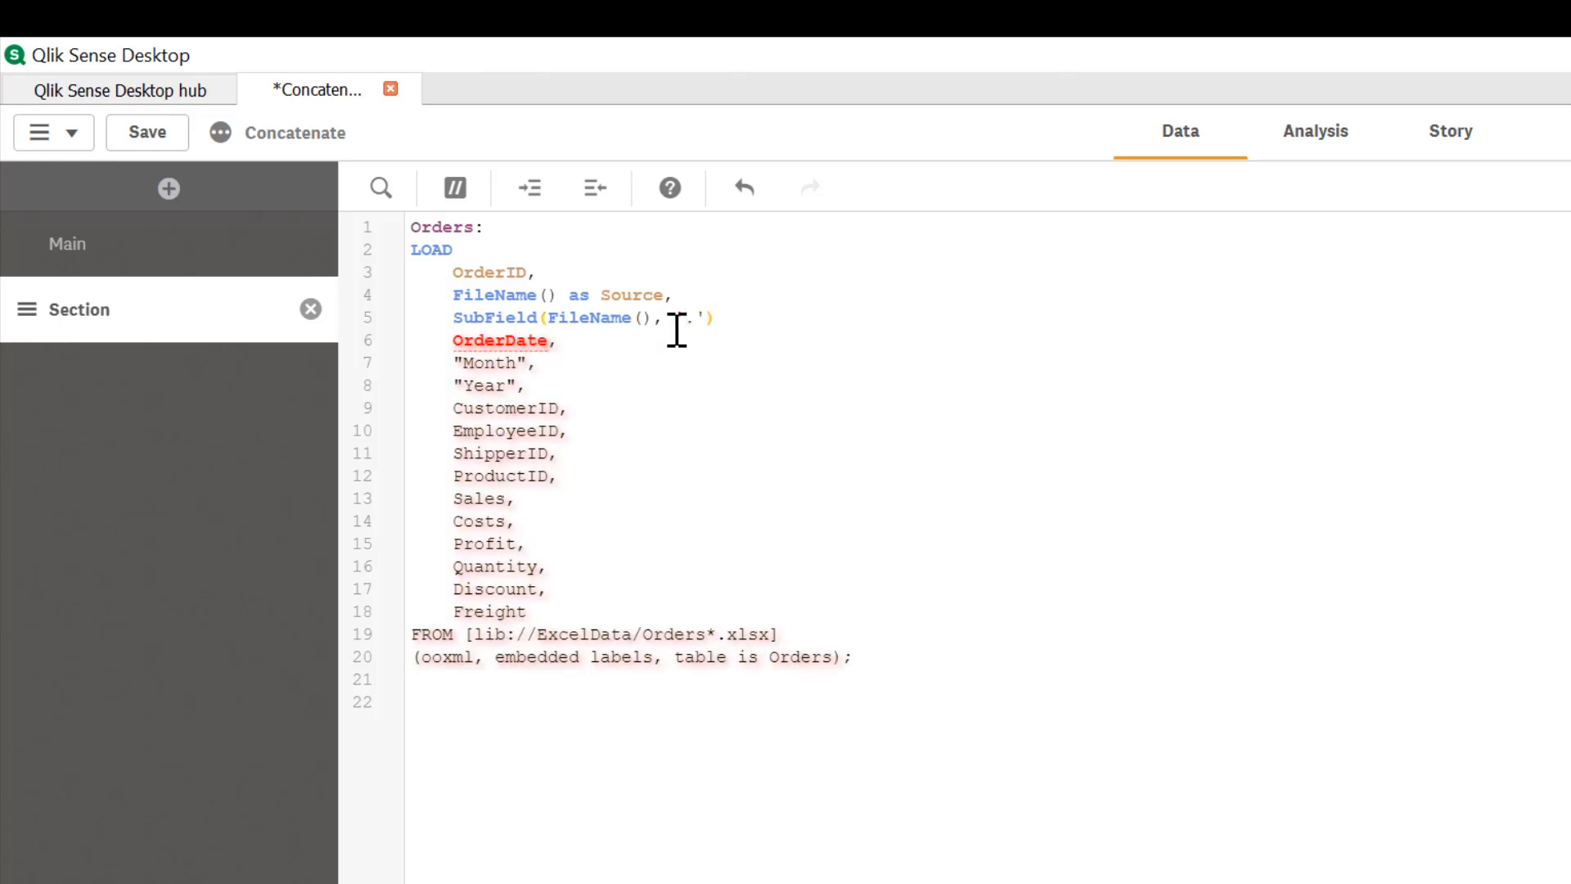
text(, 1)
Step: Wrap the SubField expression in a right() function that keeps 8 characters
click(455, 321)
text(right()
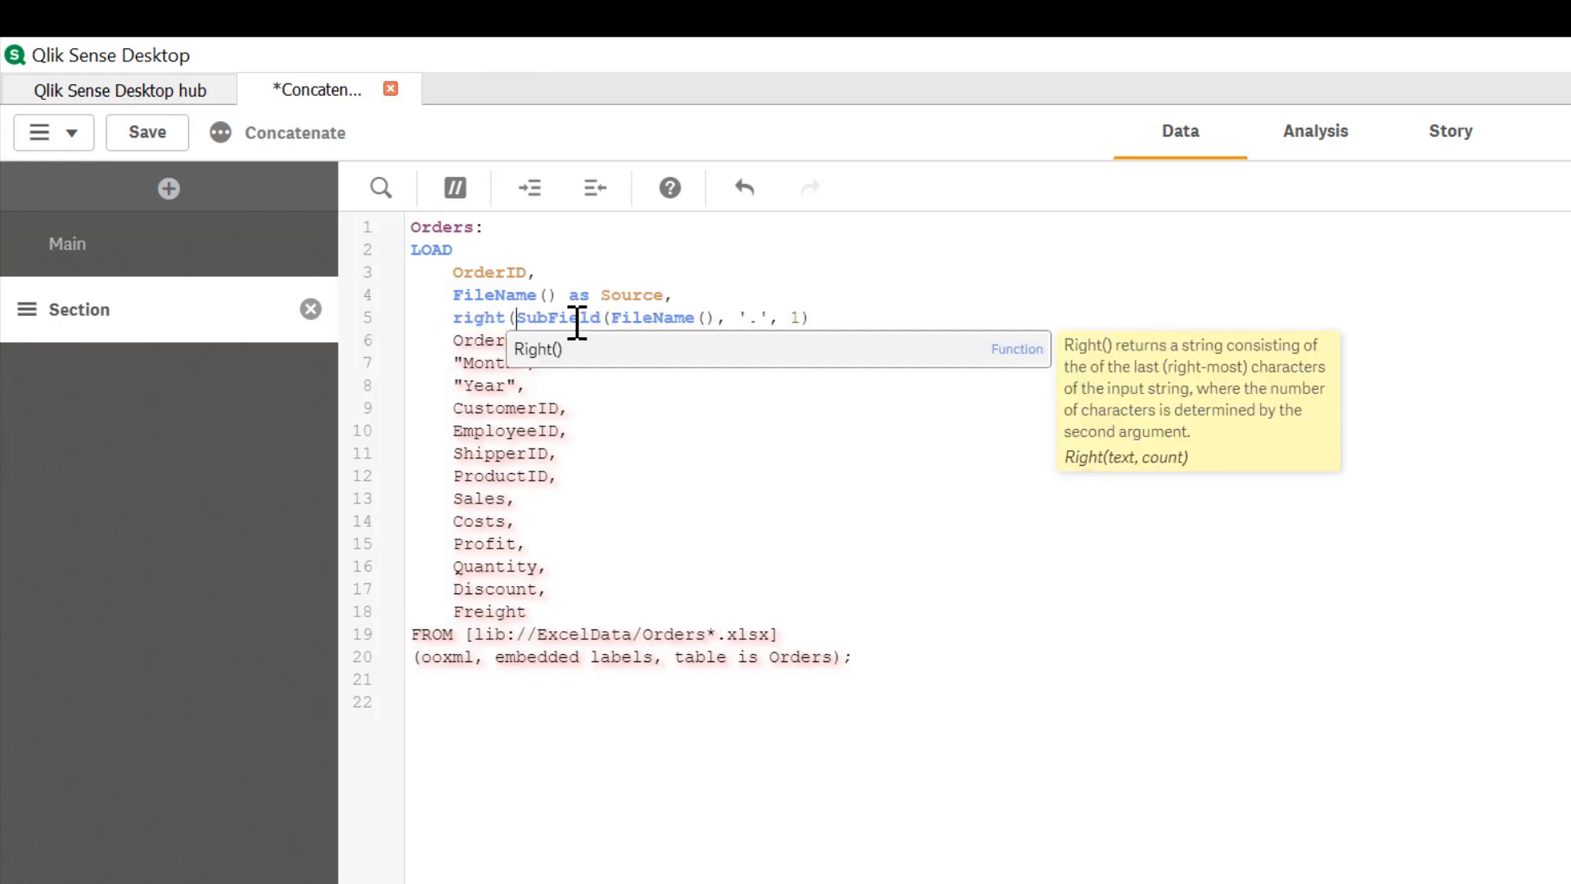
click(867, 317)
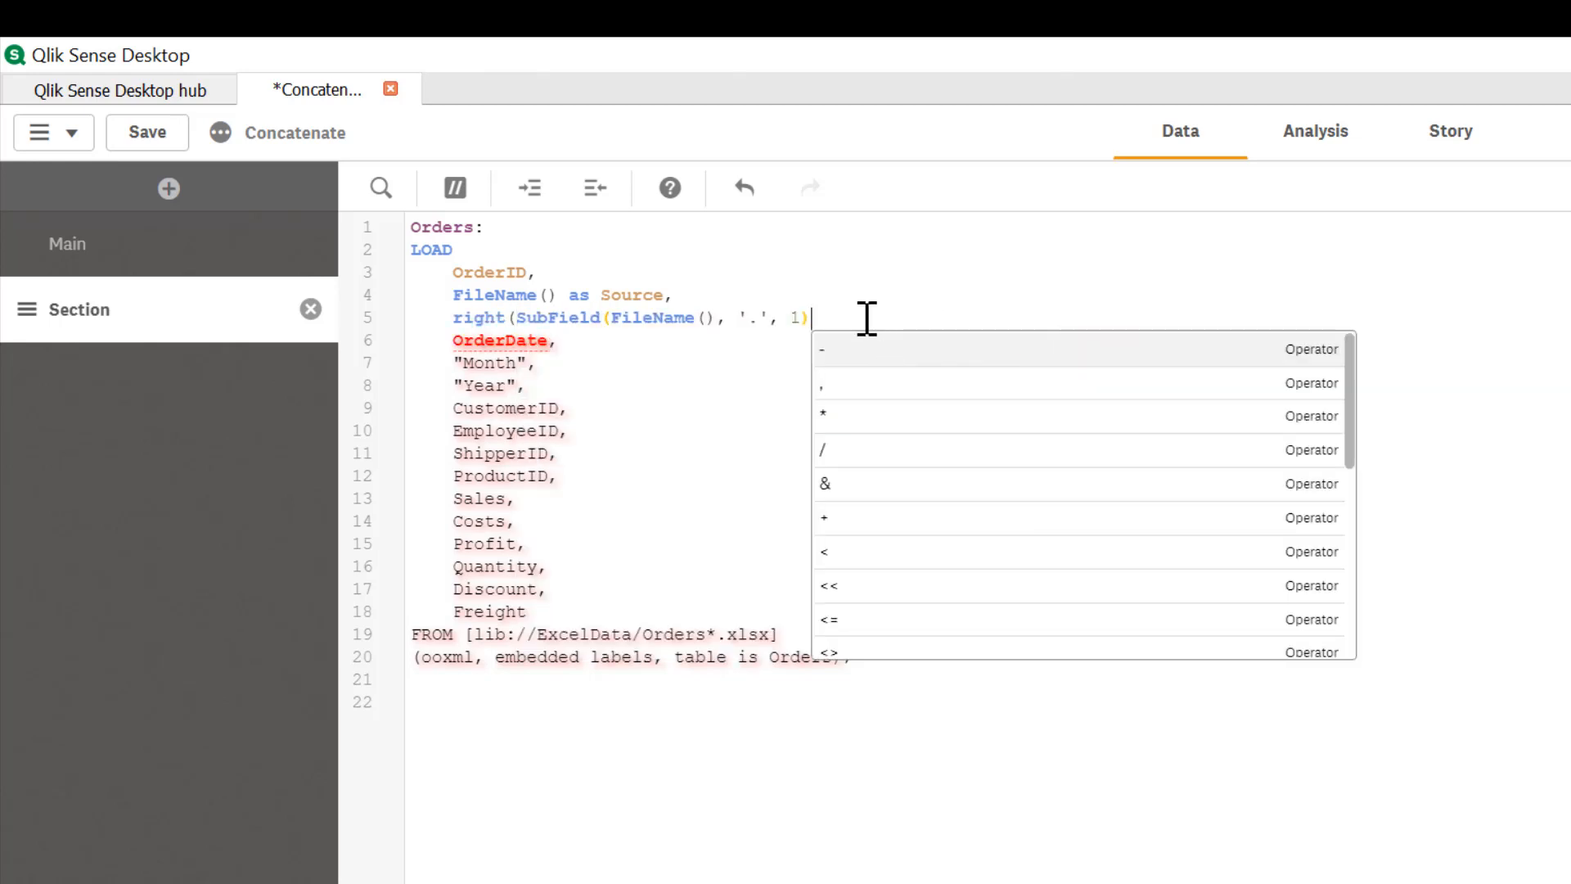
text(, 8))
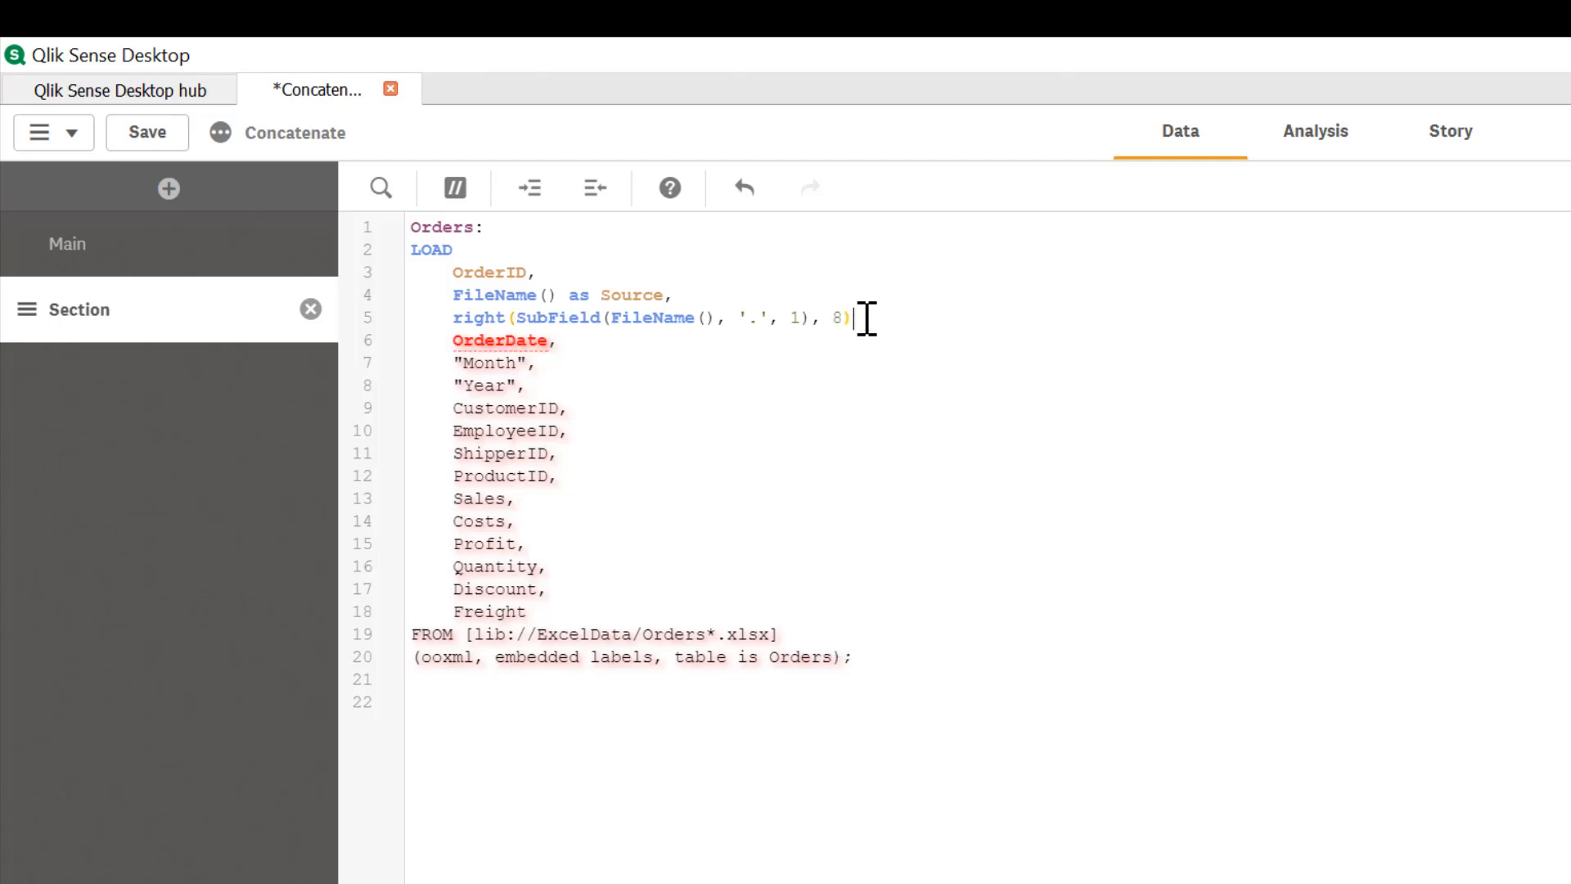
Step: Wrap the right() expression in a date#() function with the format 'mmddyyyy' and name the resulting field LoadDate
click(456, 321)
text(date#()
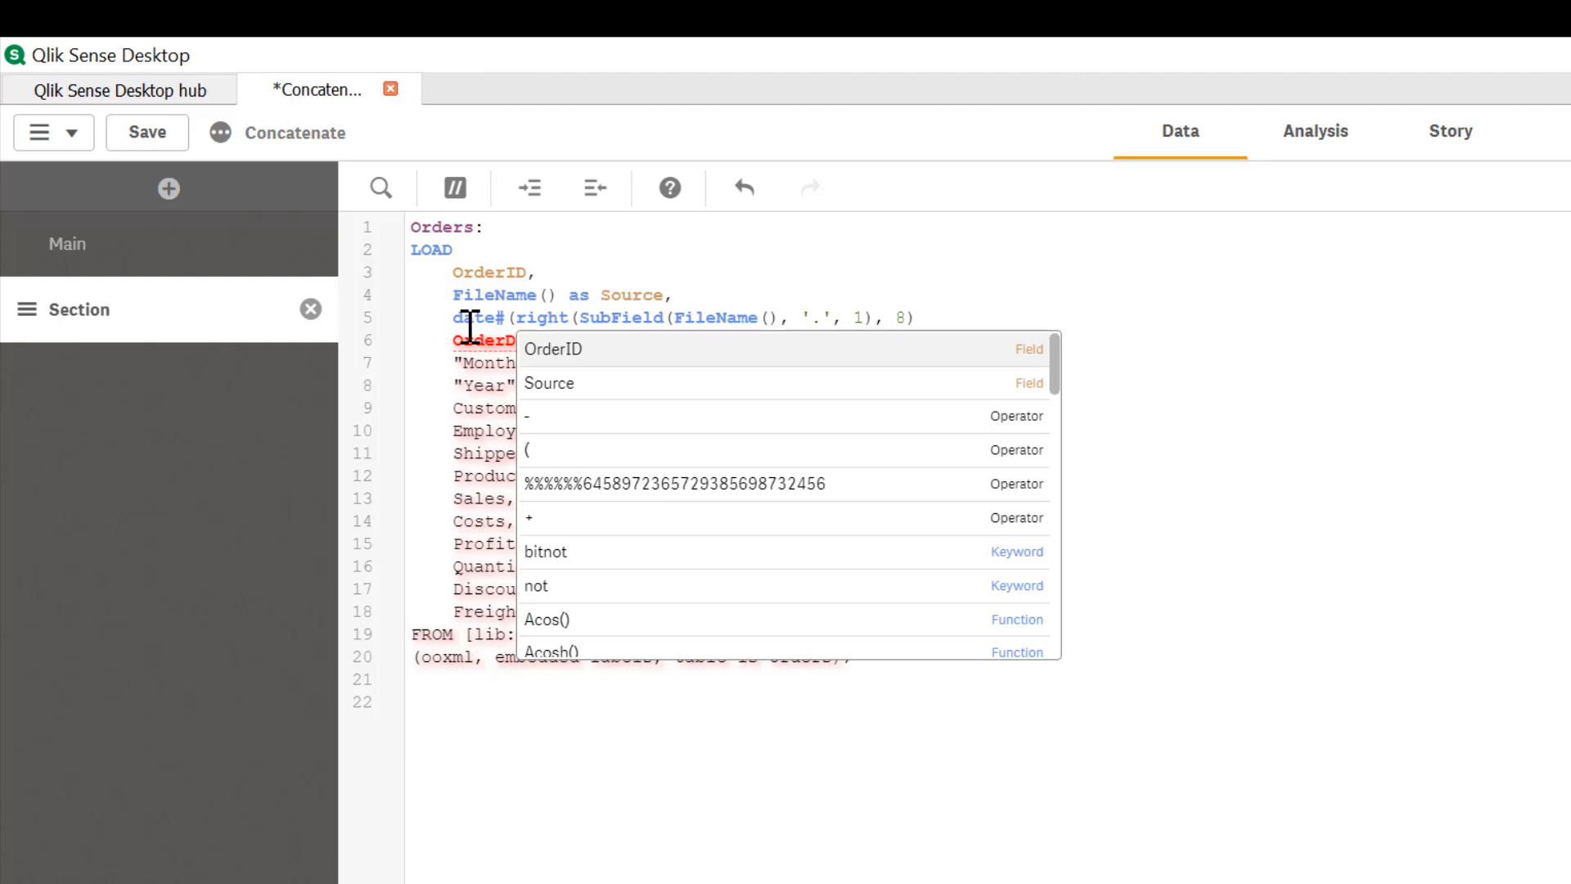
click(988, 323)
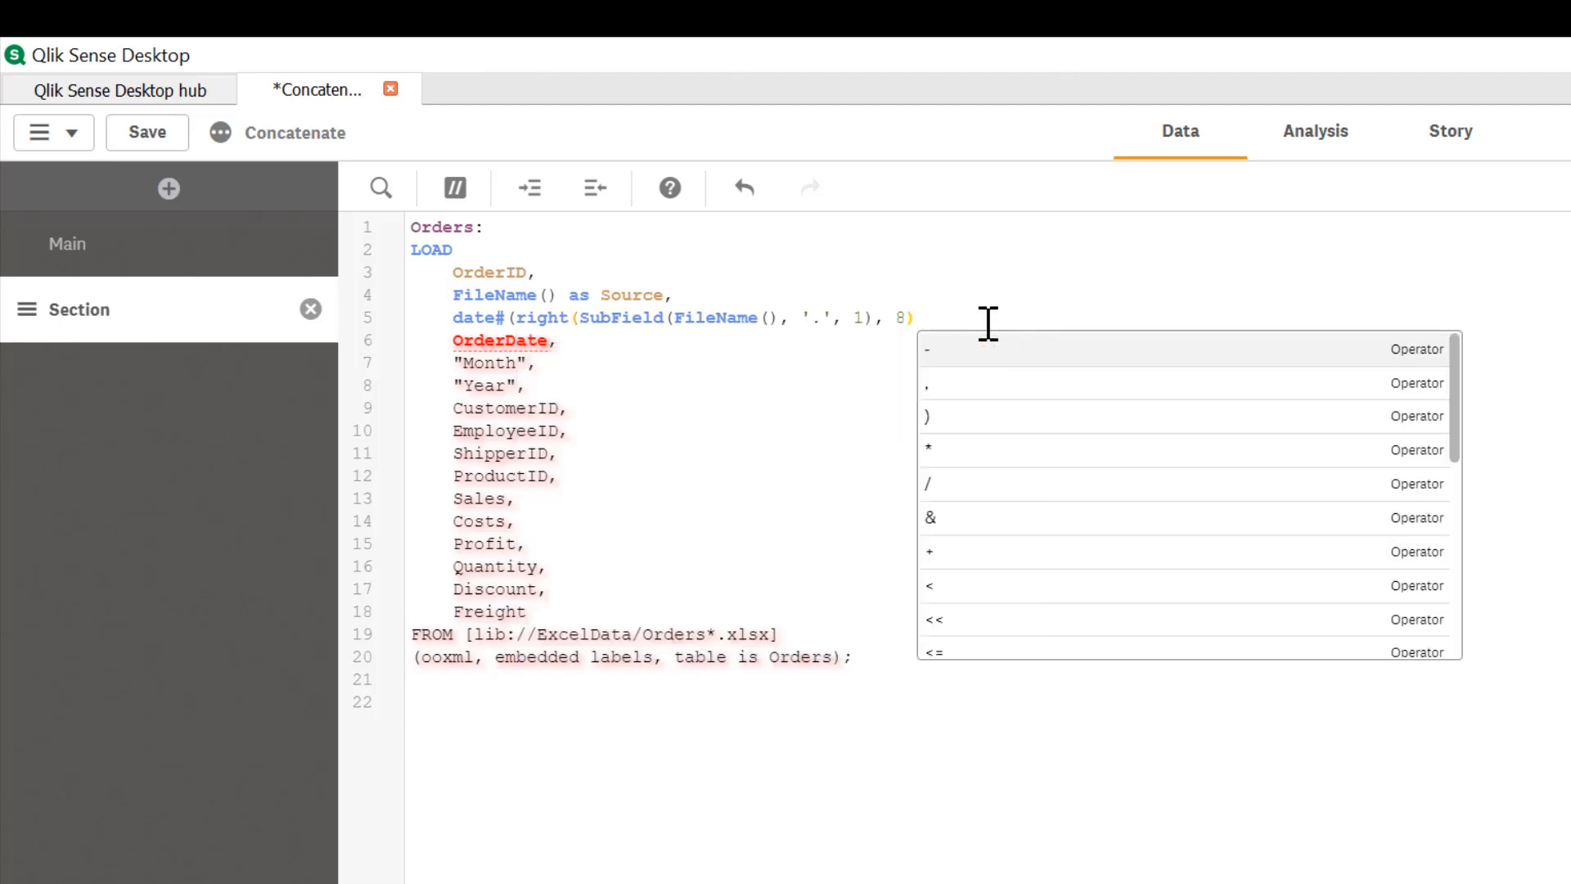
text(, ')
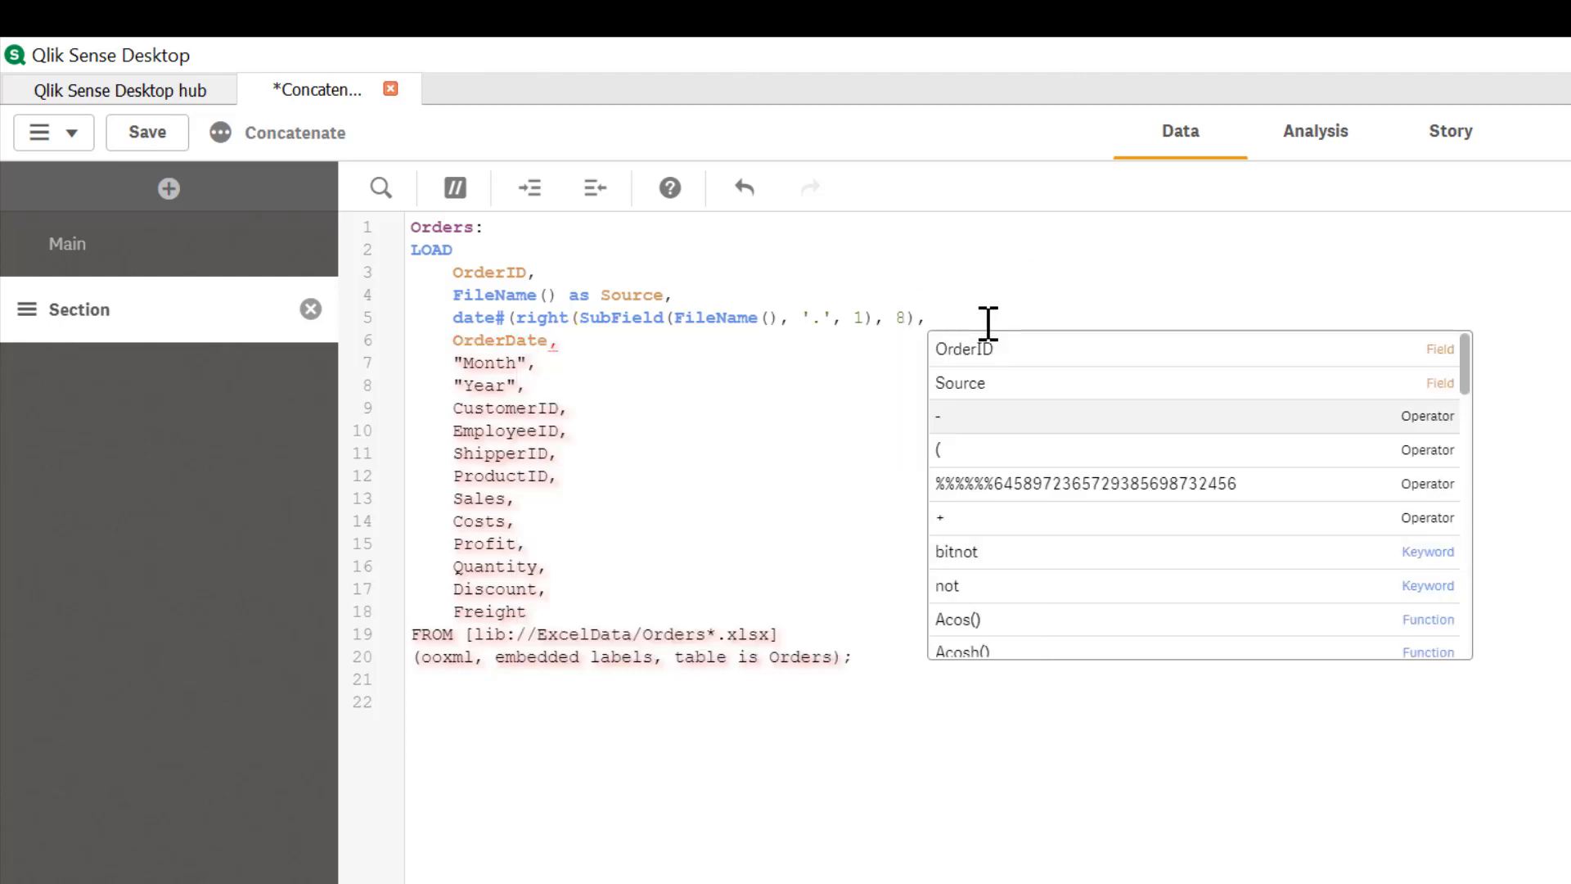
text(mm)
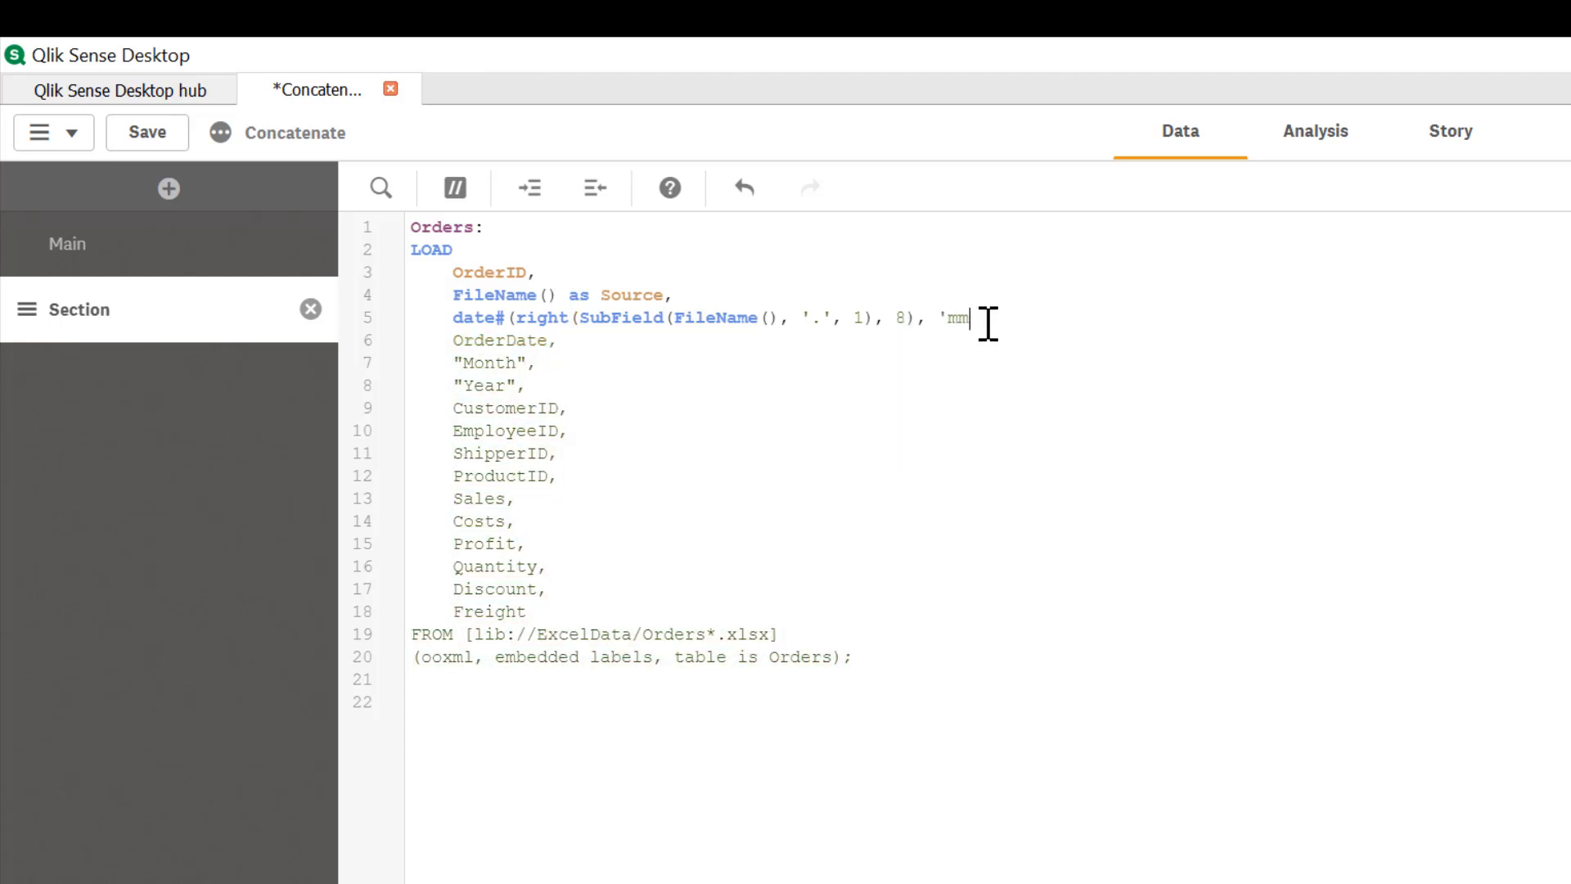
text(ddyyyy'))
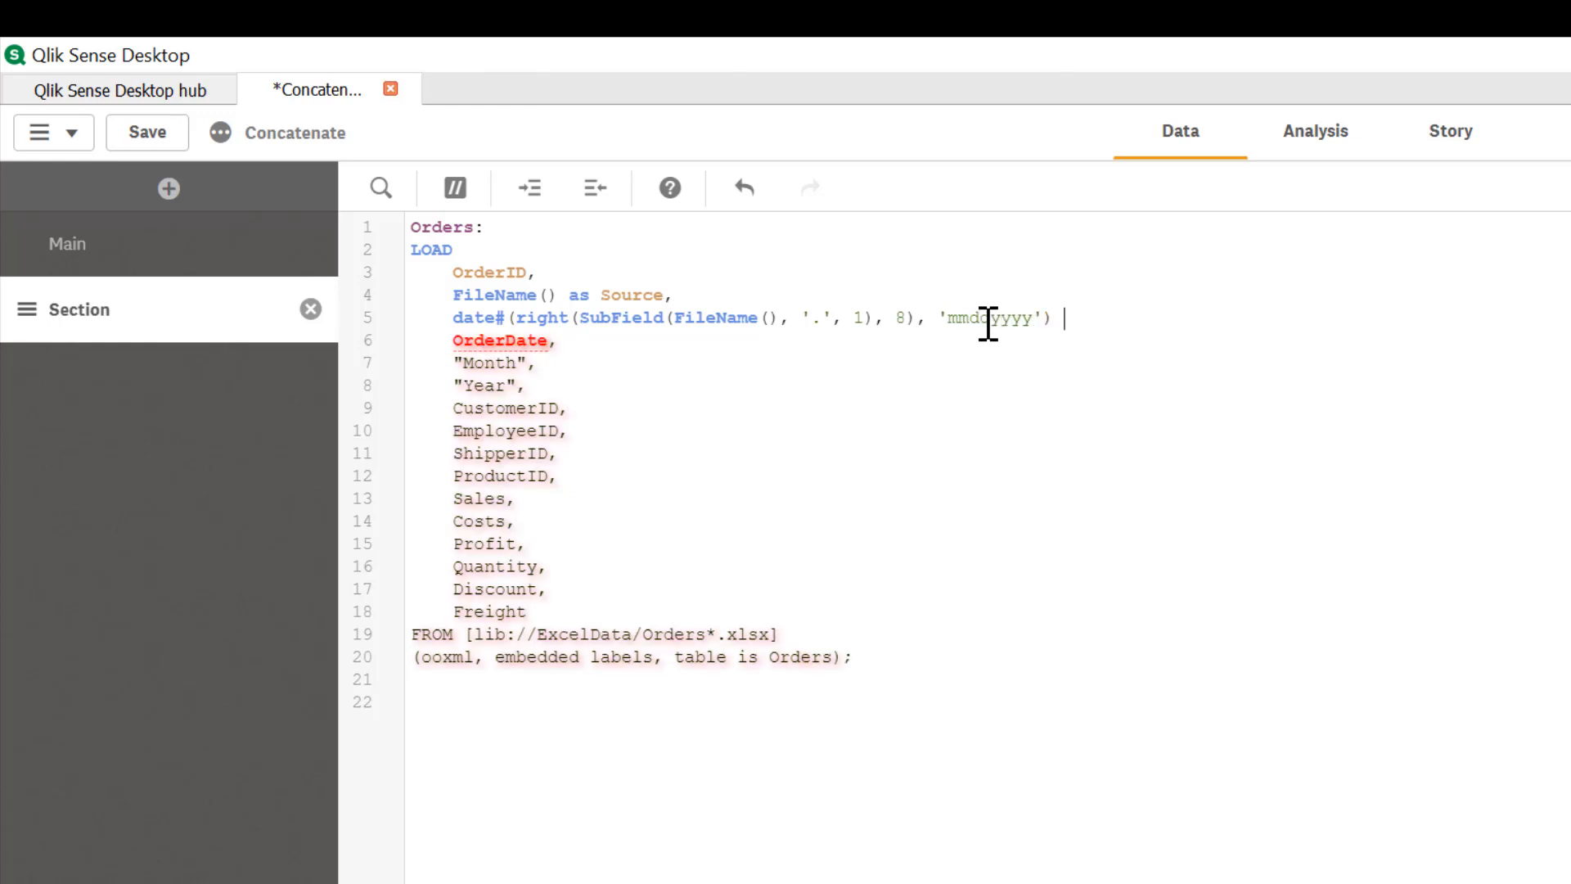
text( as LoadD)
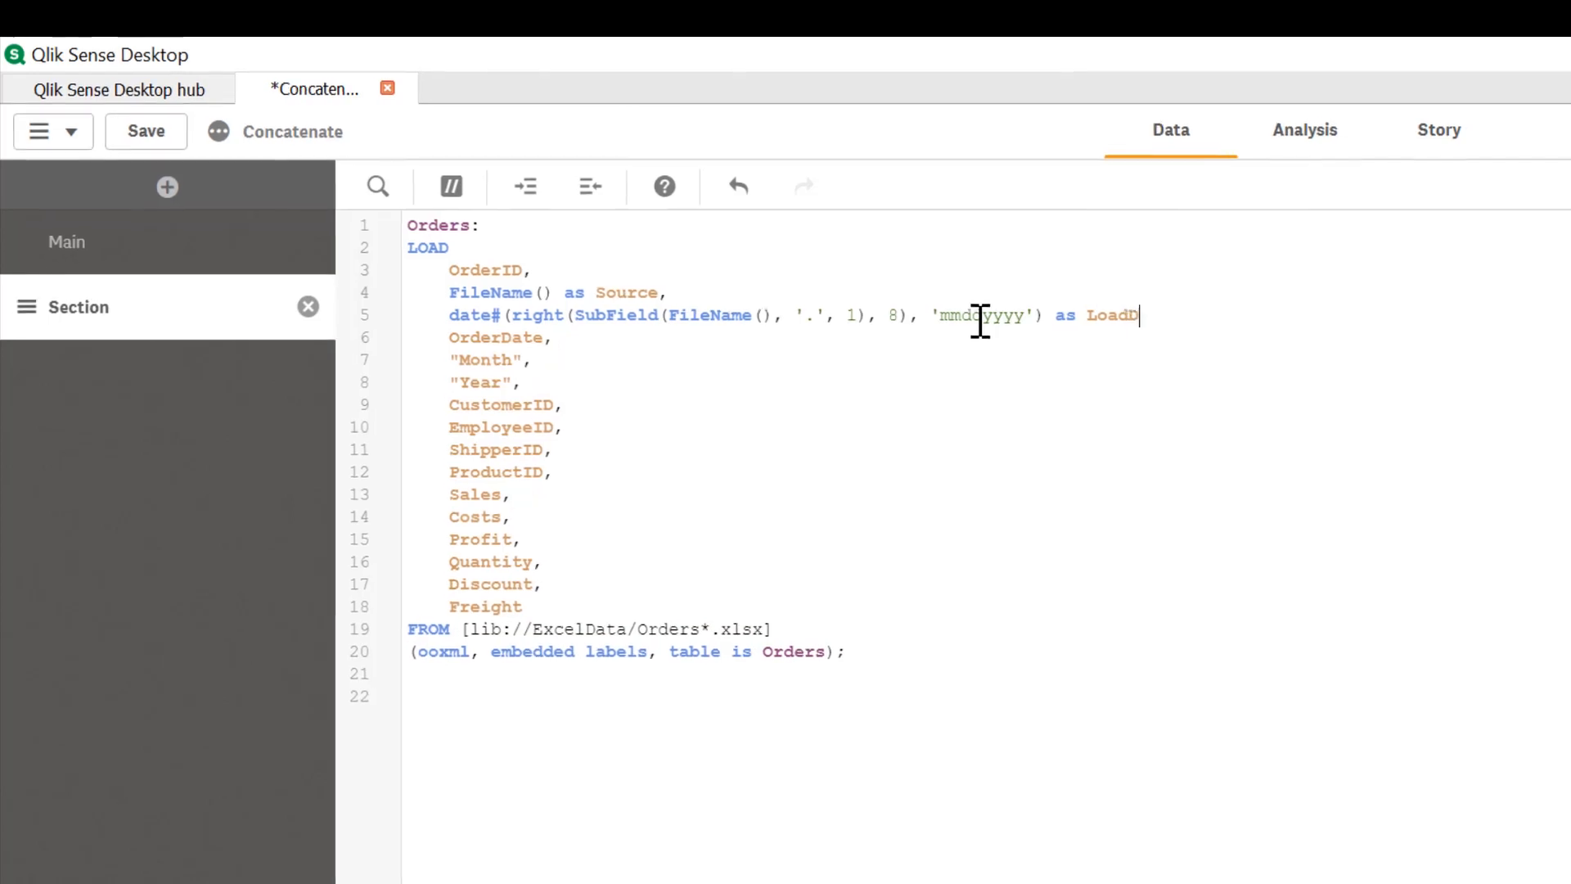
text(ate,)
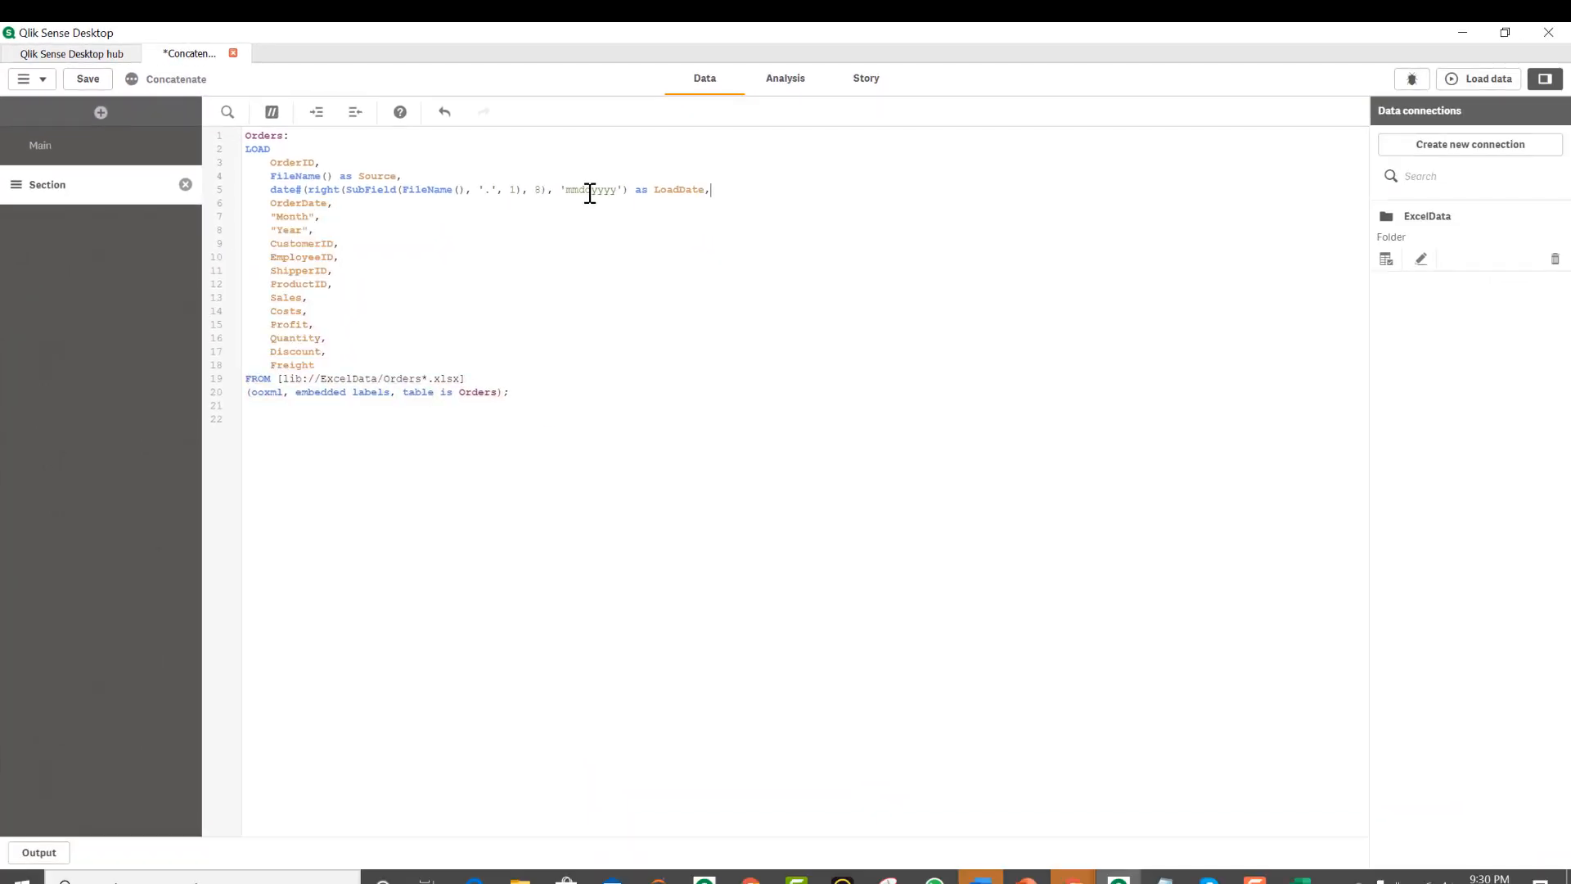
Step: Reload the data and go to the app's analysis area to view the LoadDate field values
click(1477, 81)
click(1005, 796)
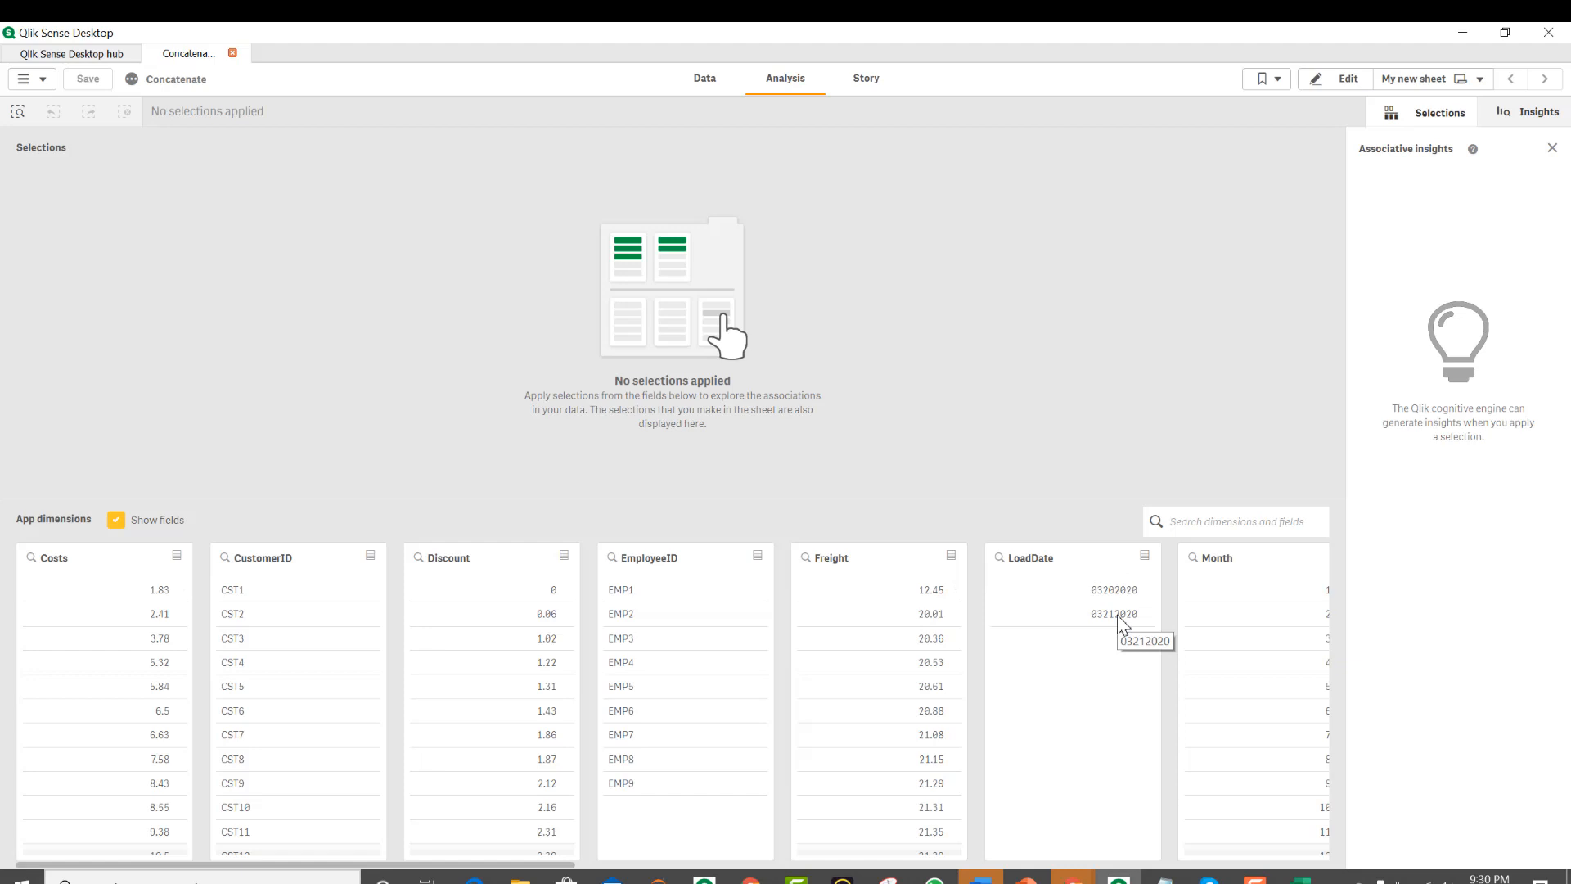
Step: Return to the load script and wrap the LoadDate field's date#() expression in a date() function
click(703, 79)
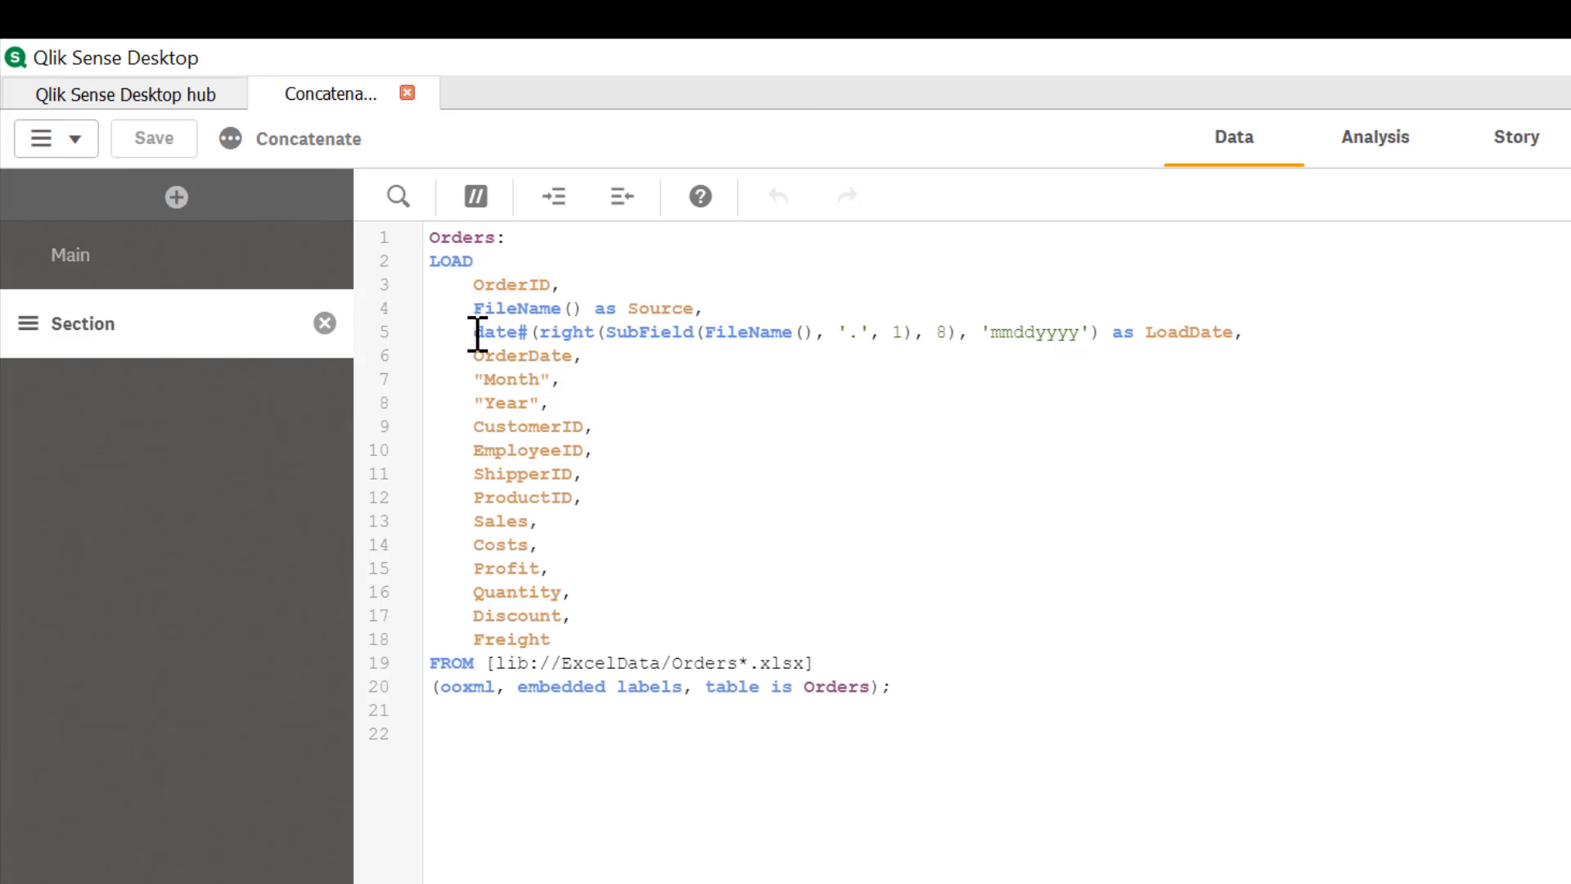
text(date()
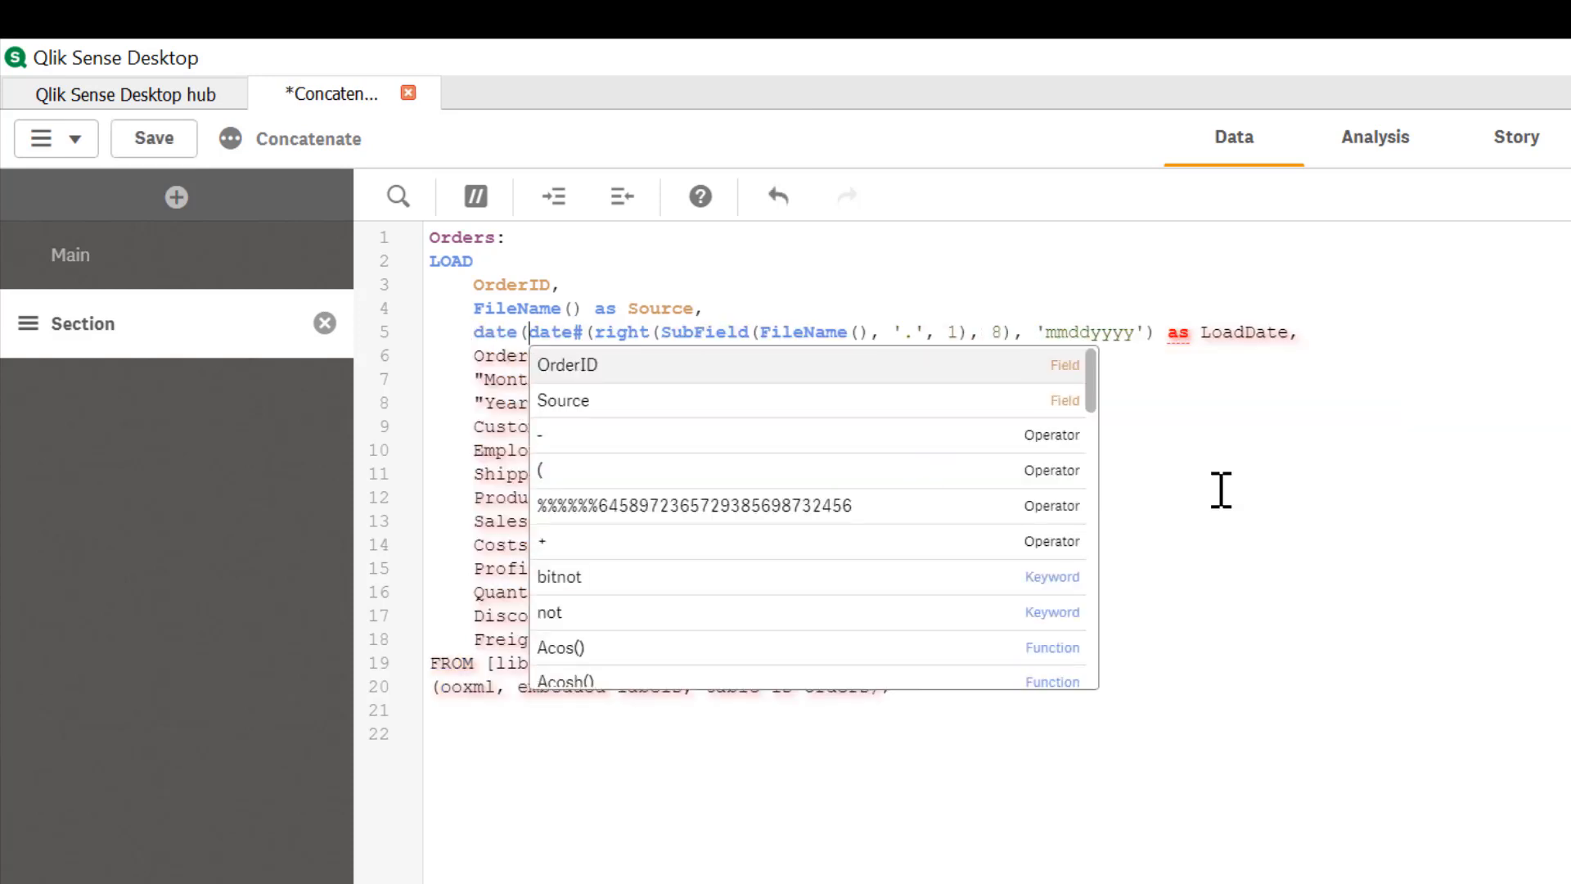
click(1159, 334)
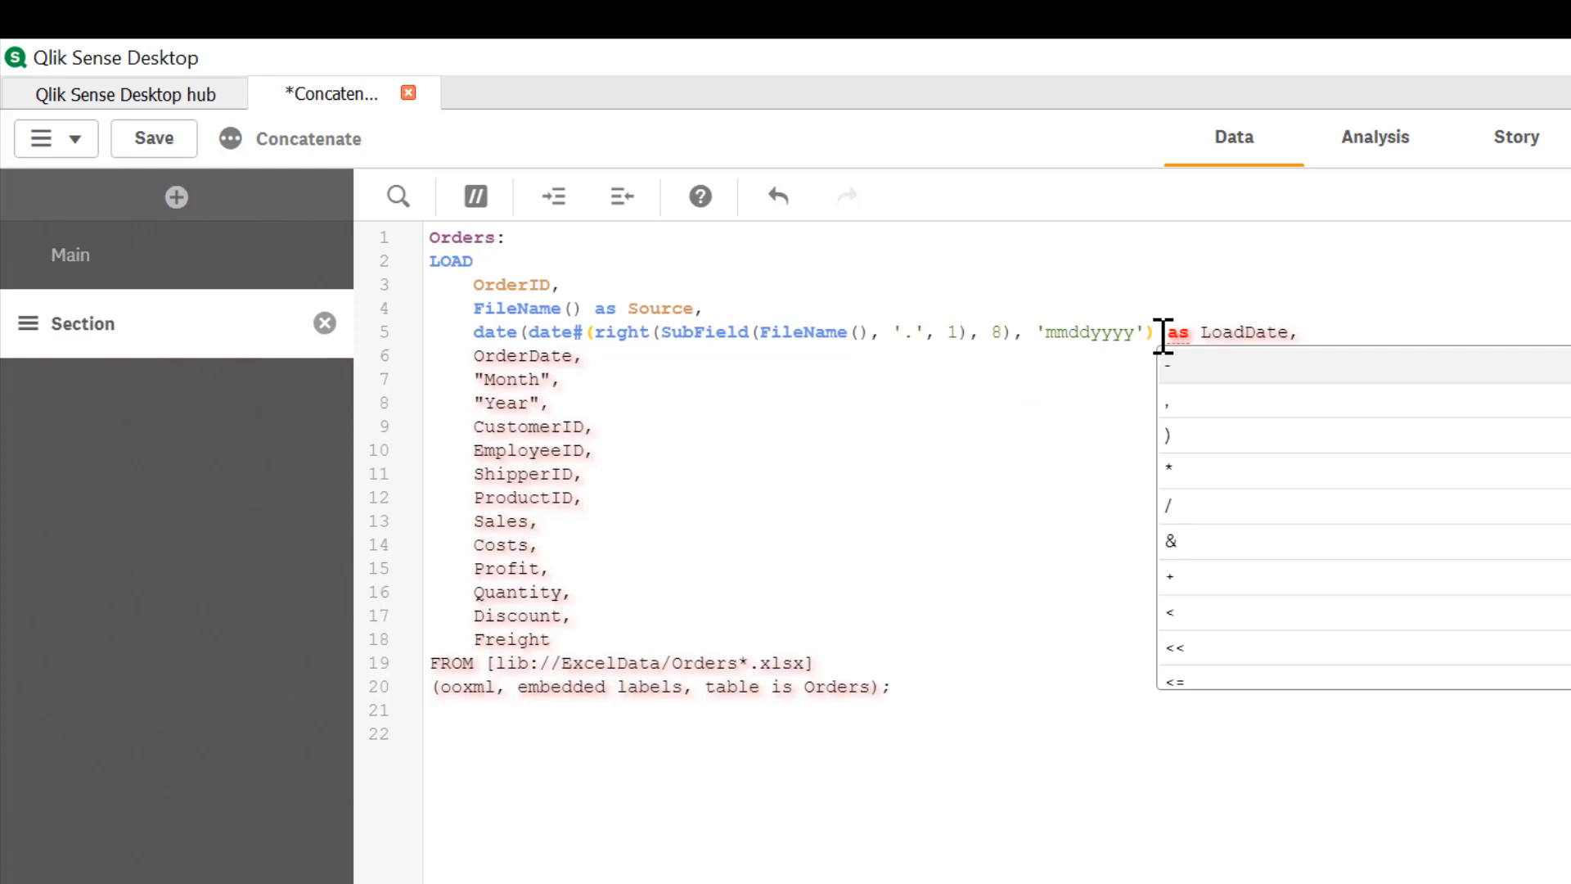
text())
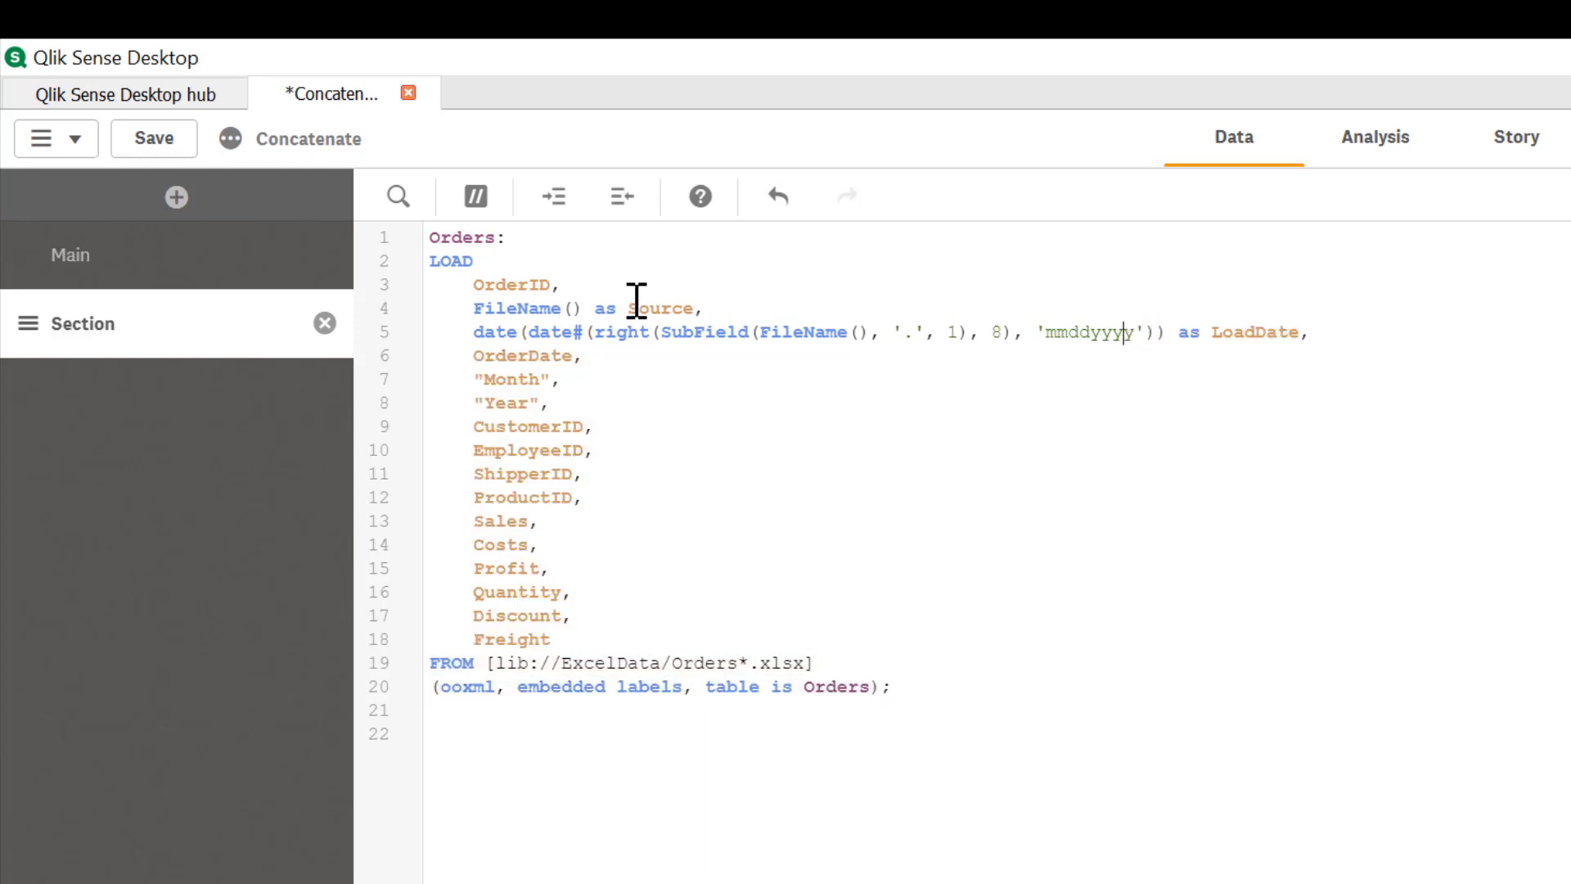
Step: Examine the DateFormat variable in the script's Main section, and return to the Orders load section
click(131, 279)
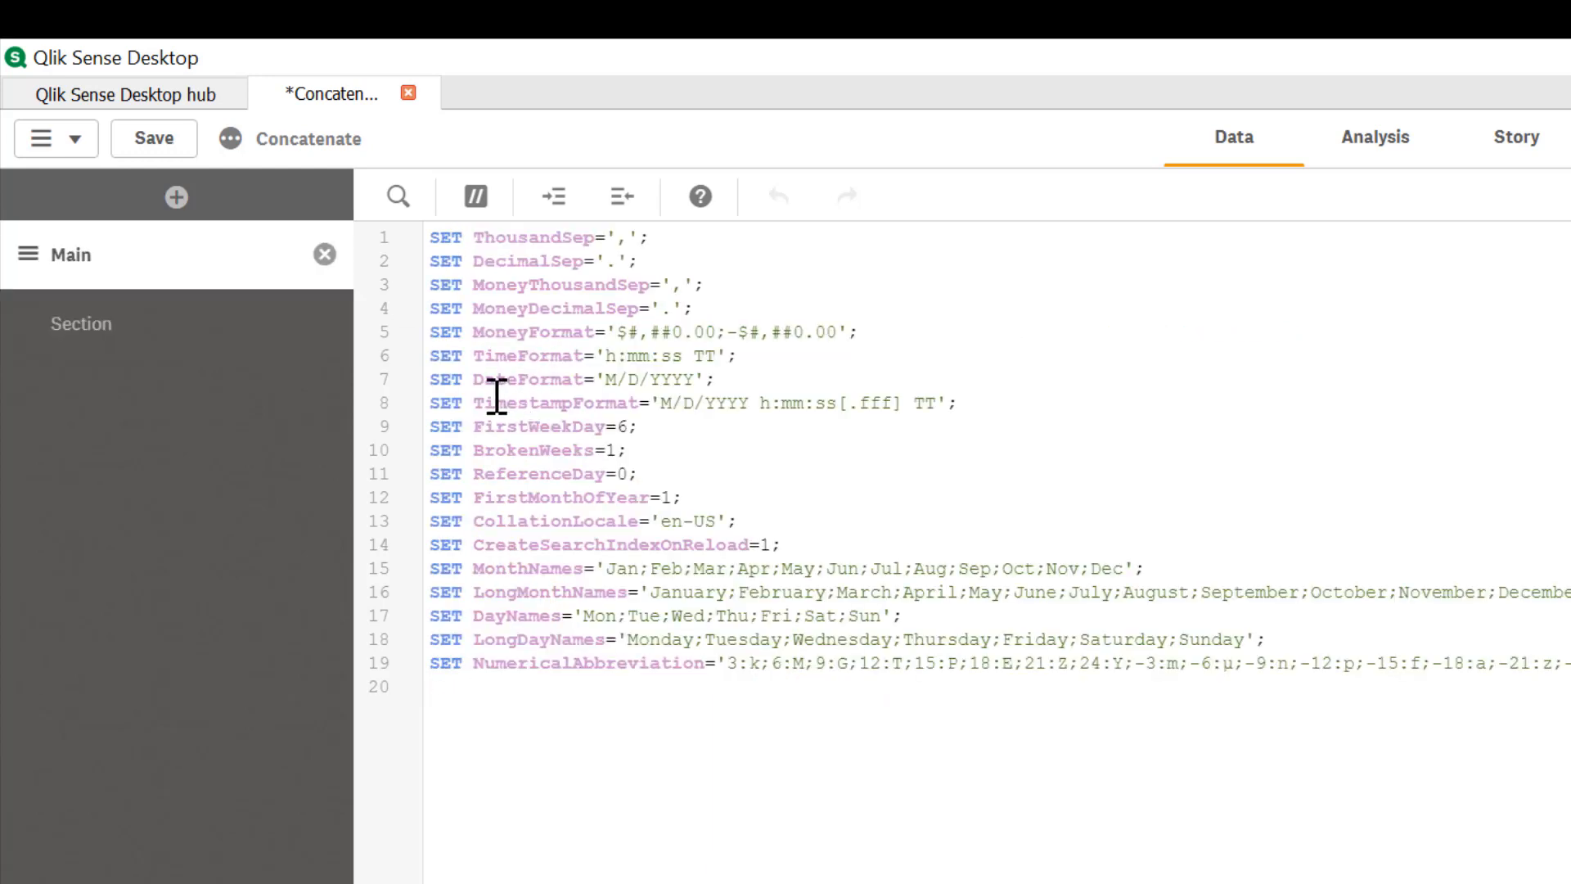
drag(474, 380, 724, 380)
click(164, 340)
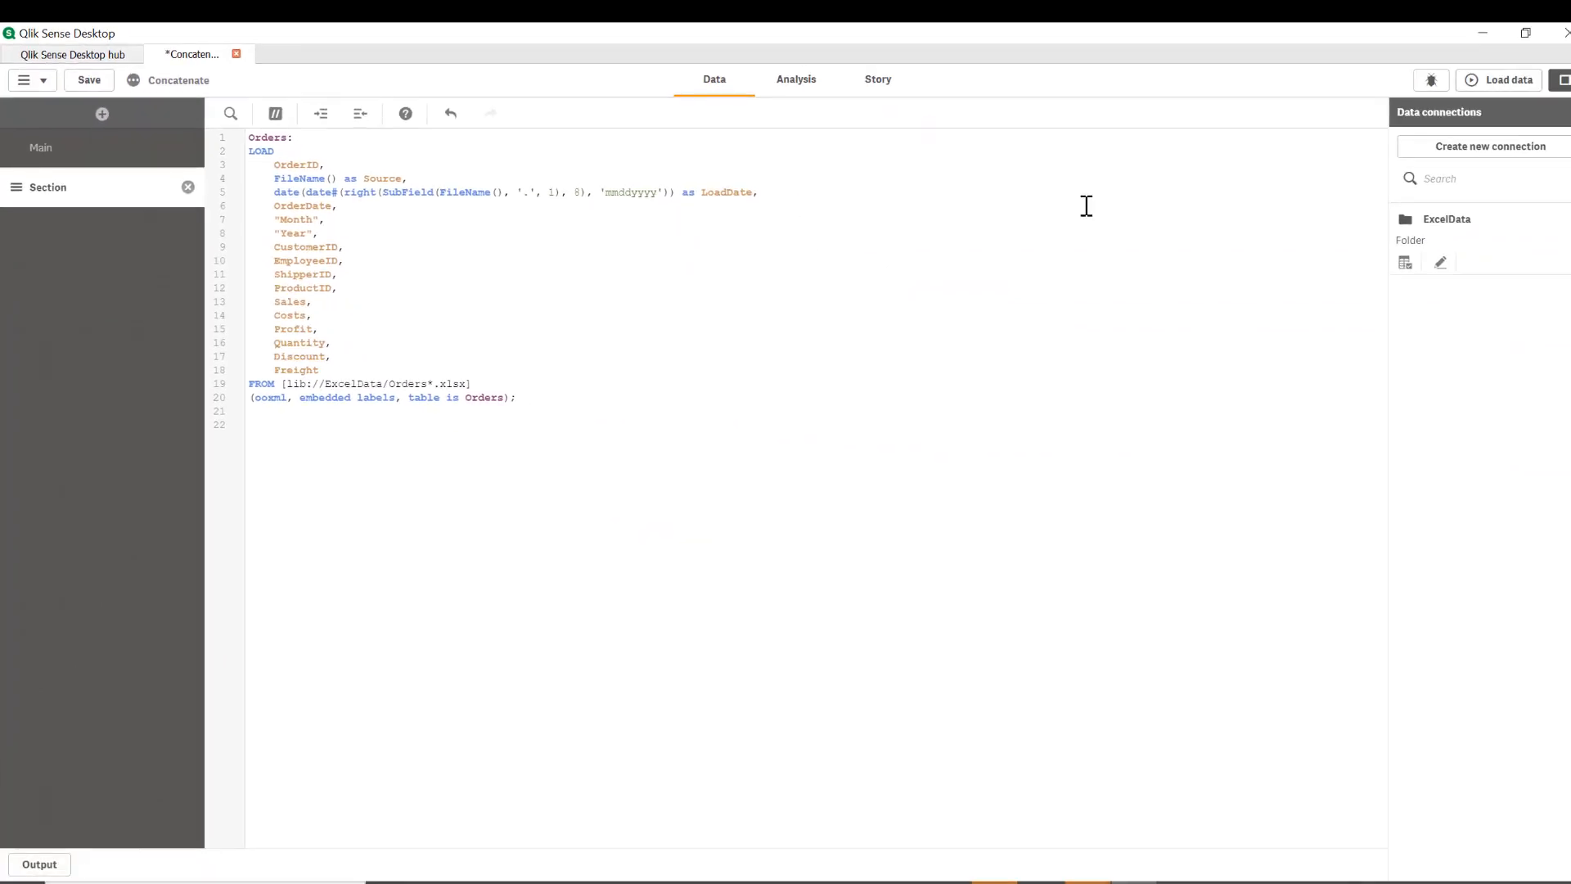
Step: Reload the data with the date() conversion, check the LoadDate values in the selections view, and return to the data area
click(1499, 79)
click(1011, 709)
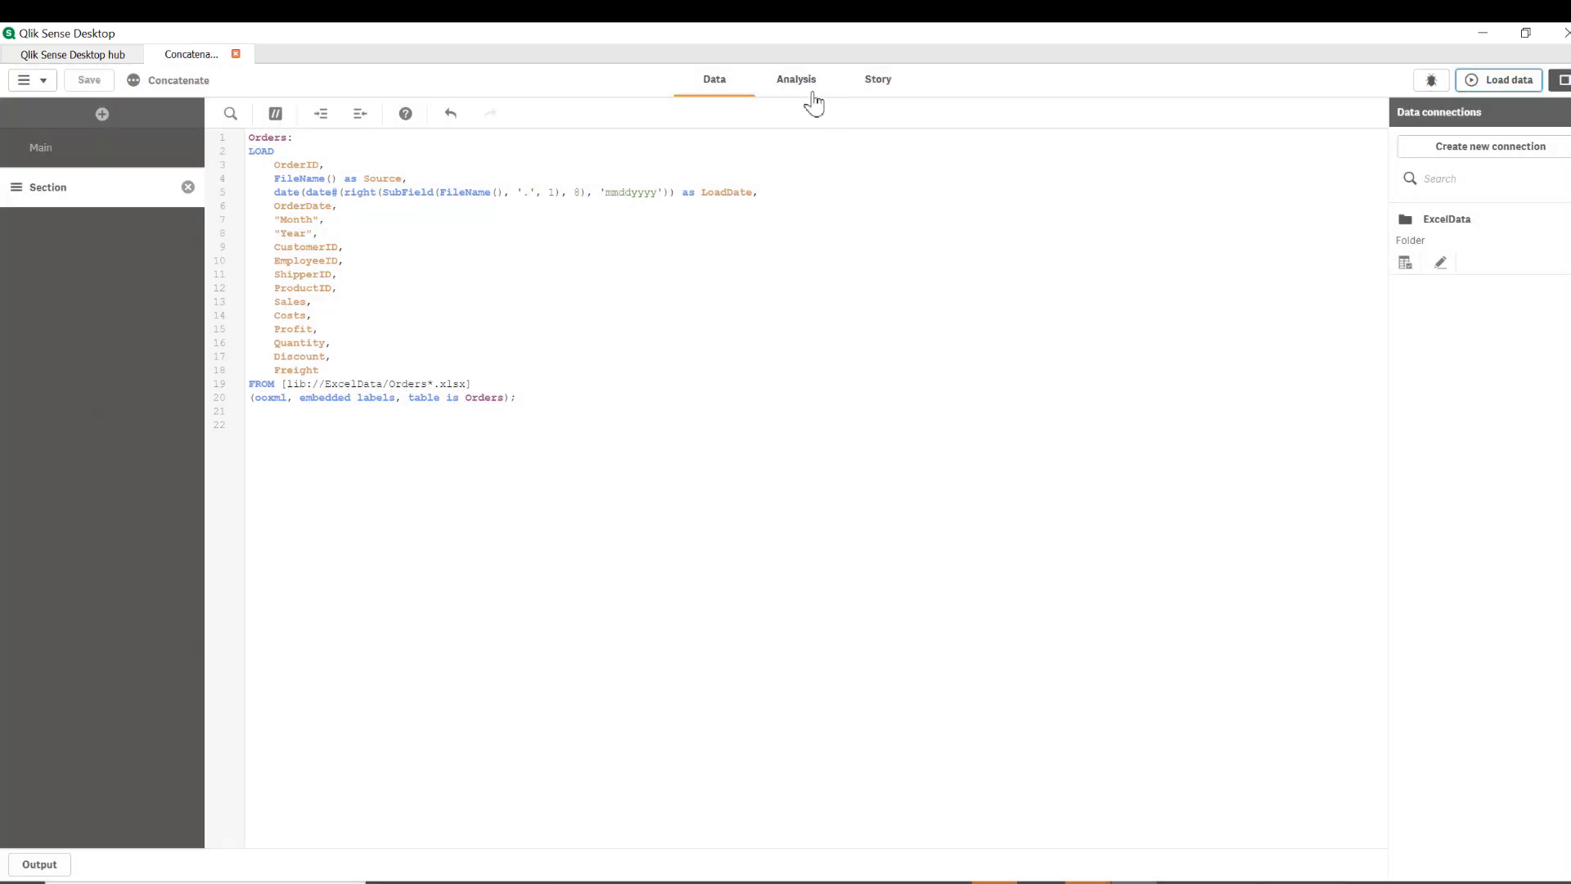
click(802, 81)
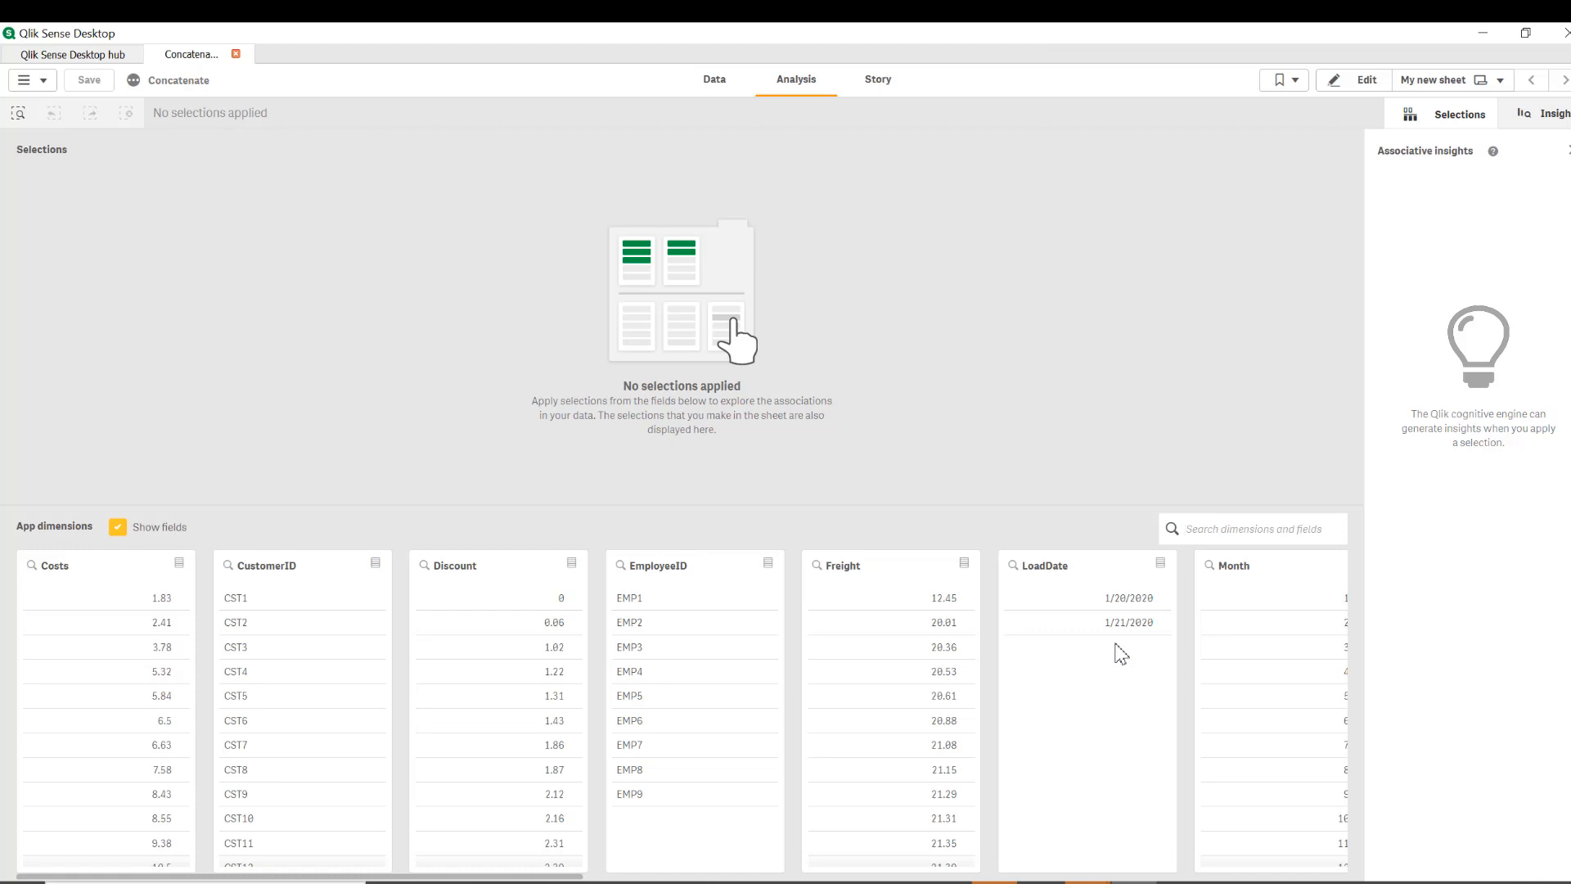
click(719, 87)
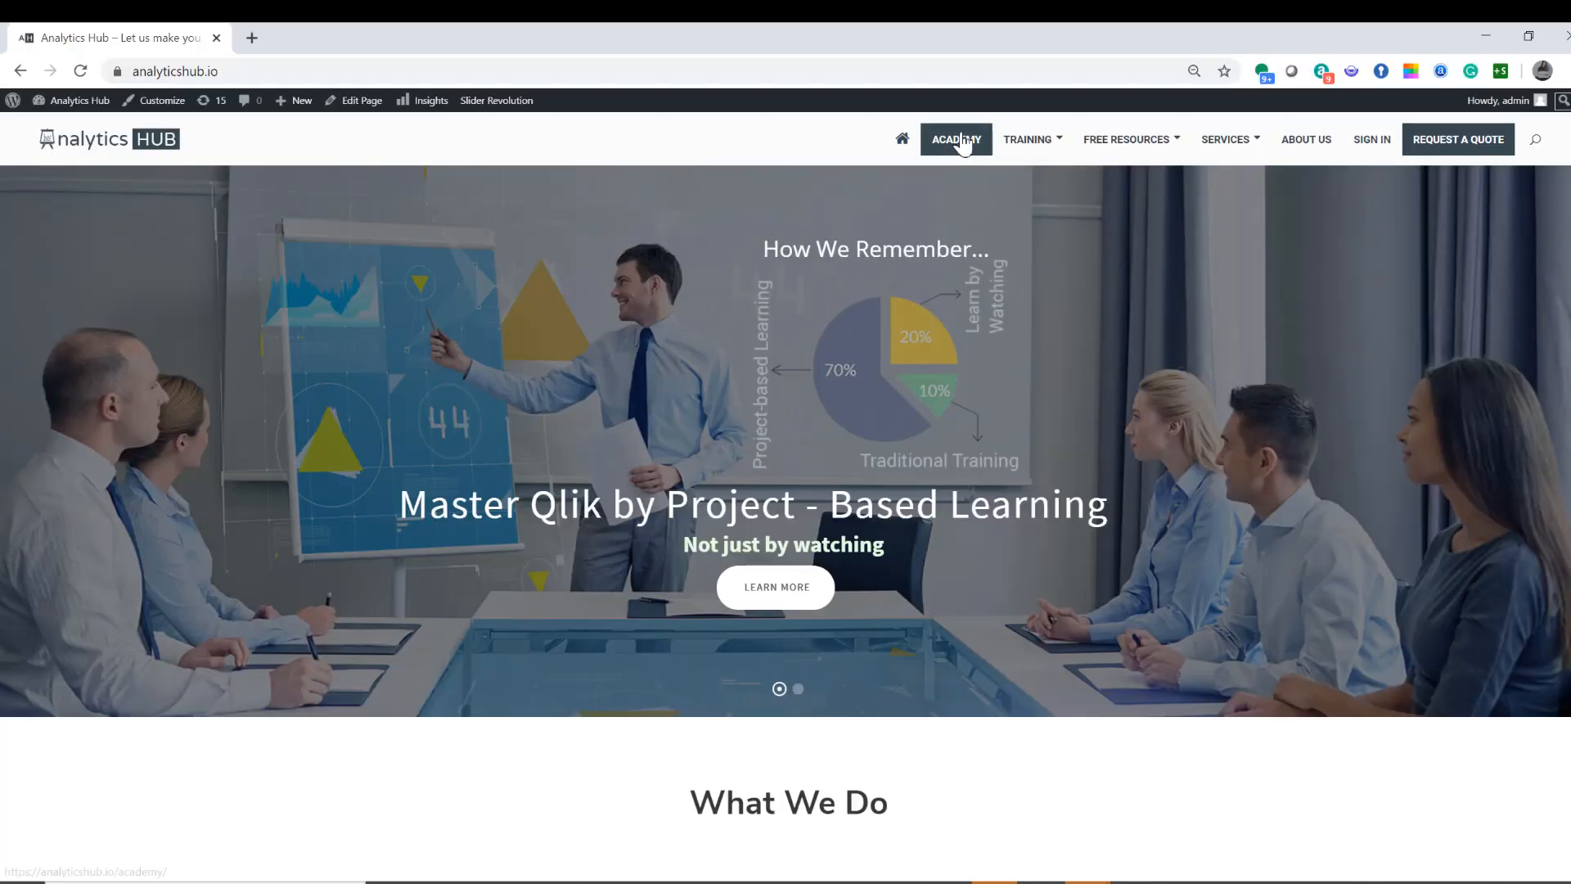
Step: On the Analytics Hub website in the browser, view the Academy membership plans and open the free plan's course list
click(958, 140)
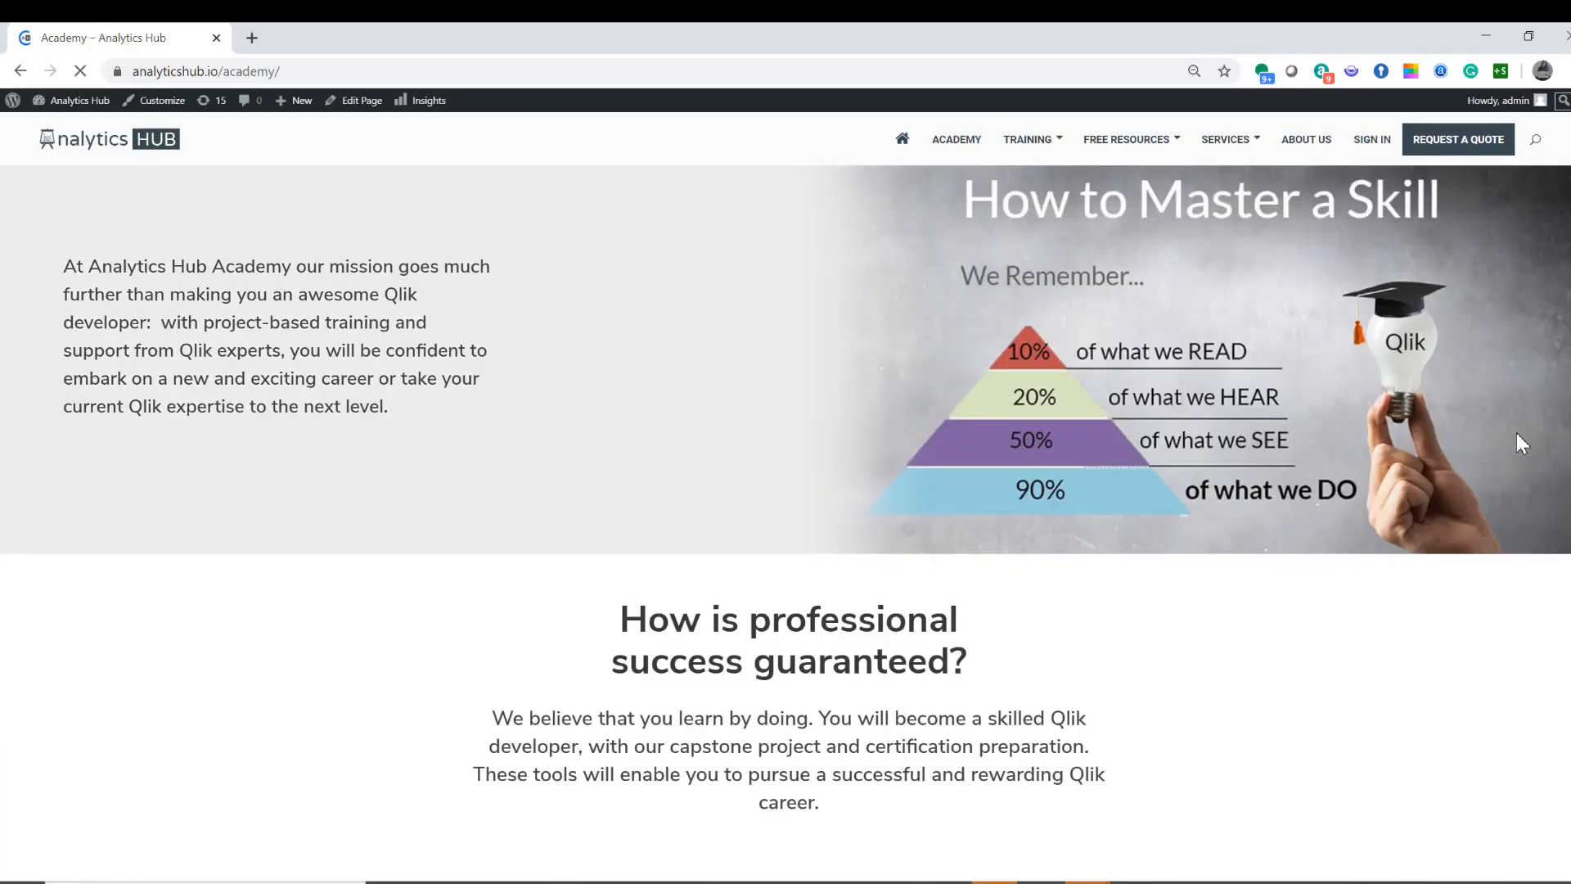
scroll(1452, 417, down, 10)
scroll(1450, 415, down, 3)
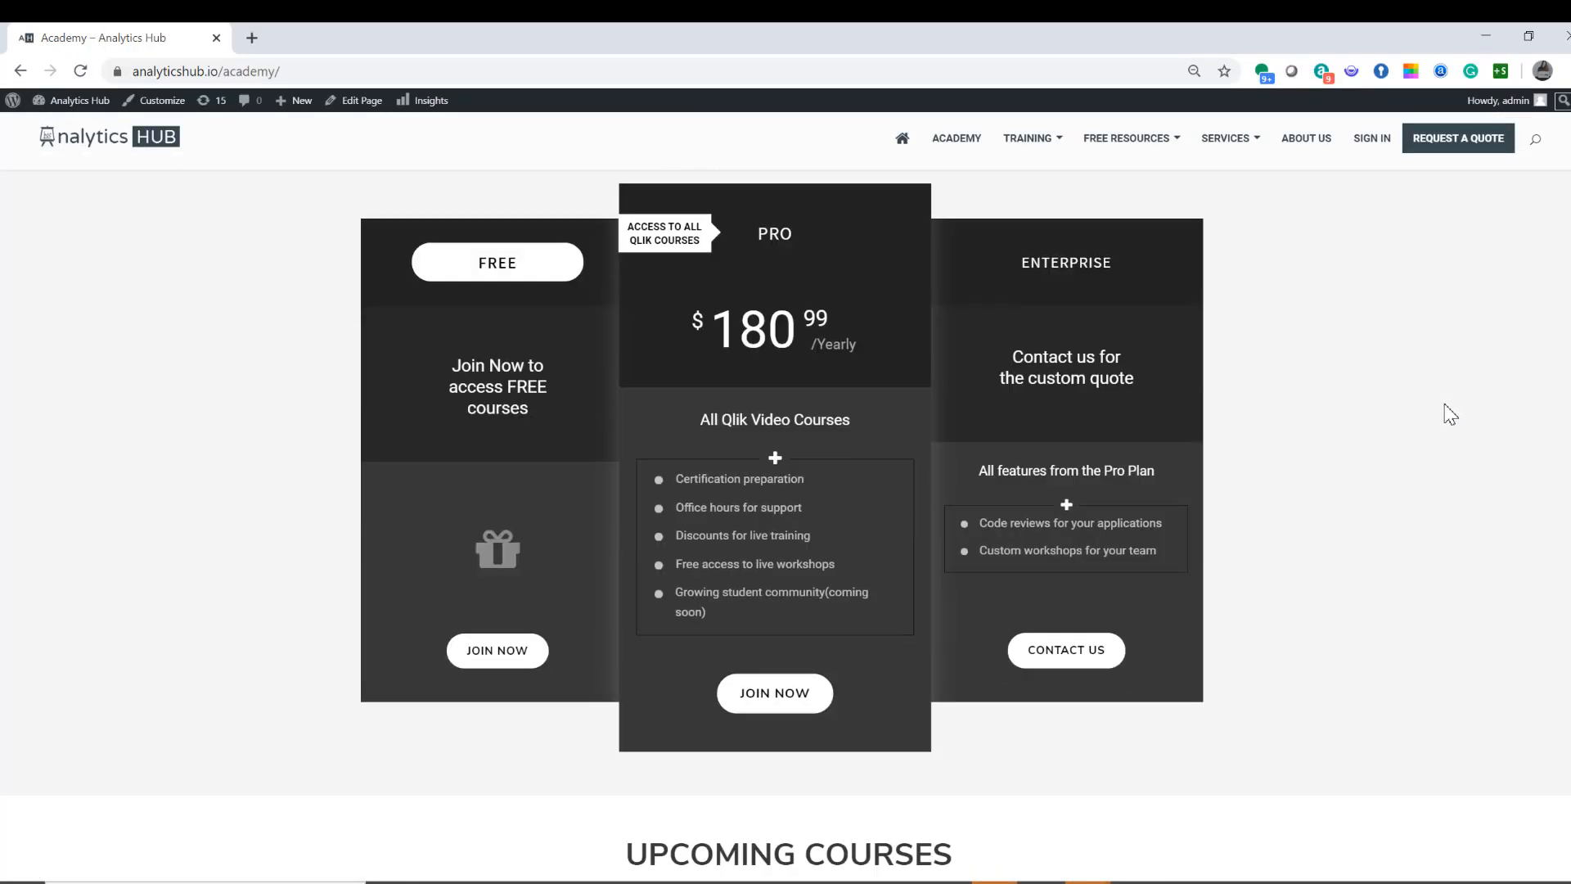
click(517, 653)
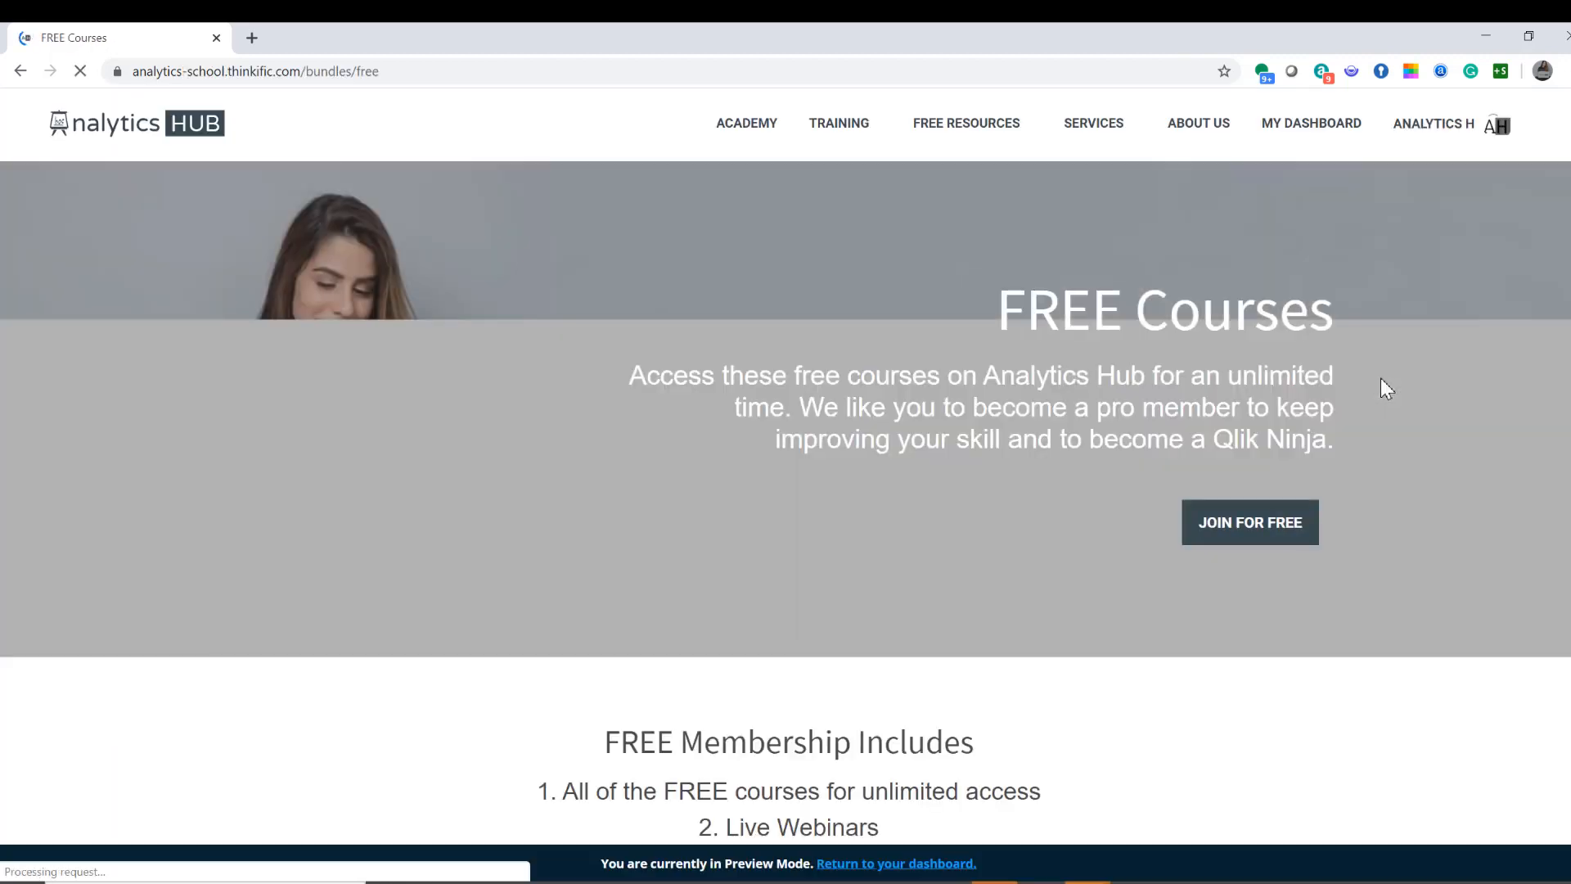
scroll(1380, 381, down, 5)
scroll(1371, 378, down, 2)
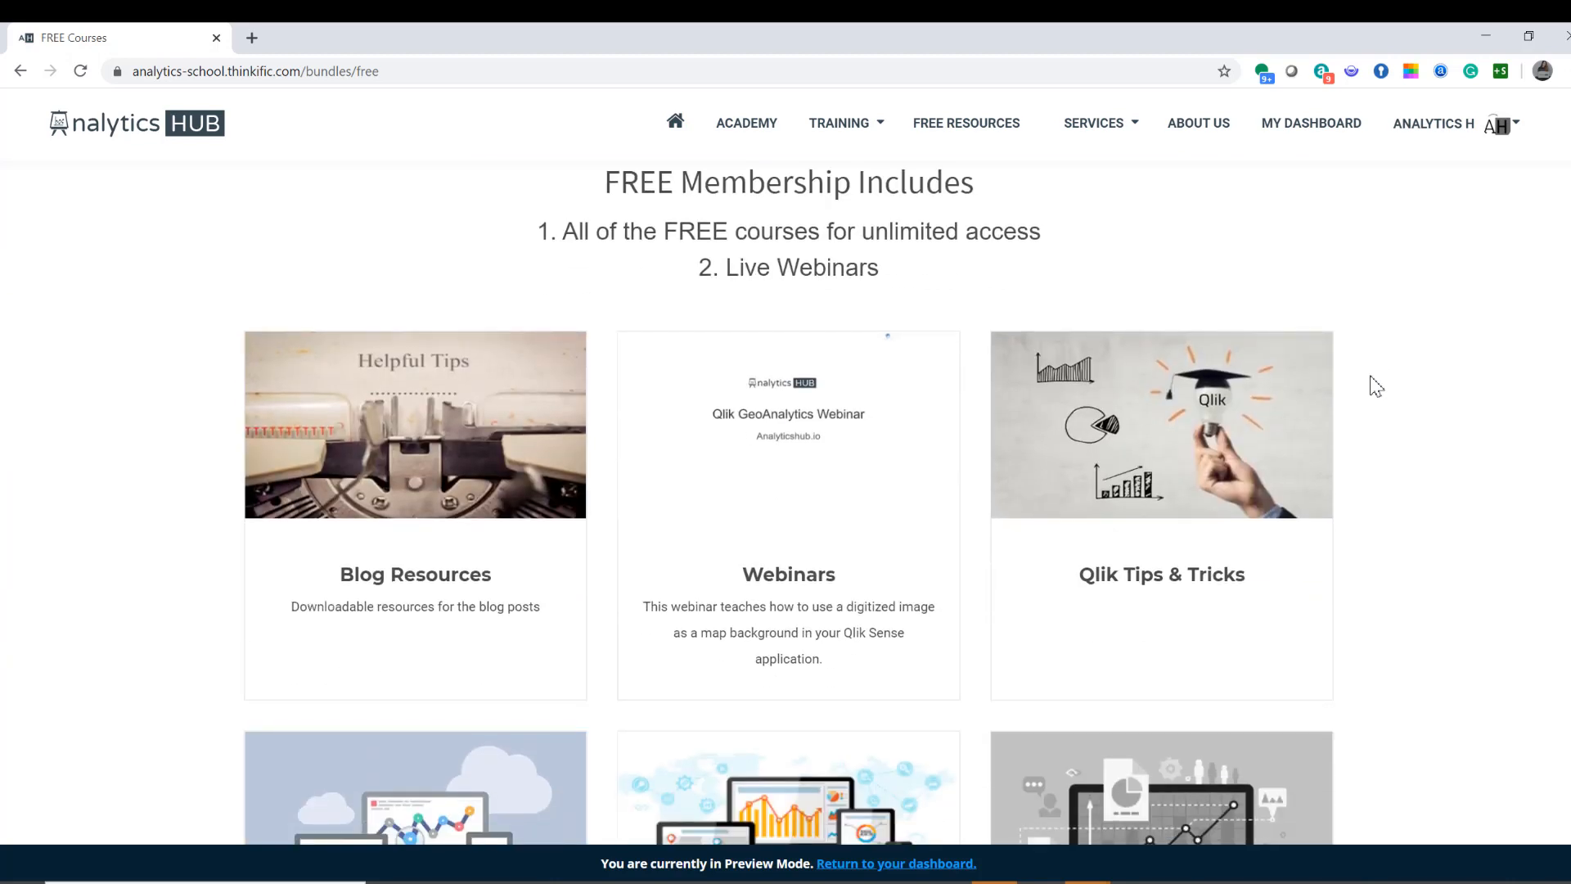
scroll(1376, 385, up, 2)
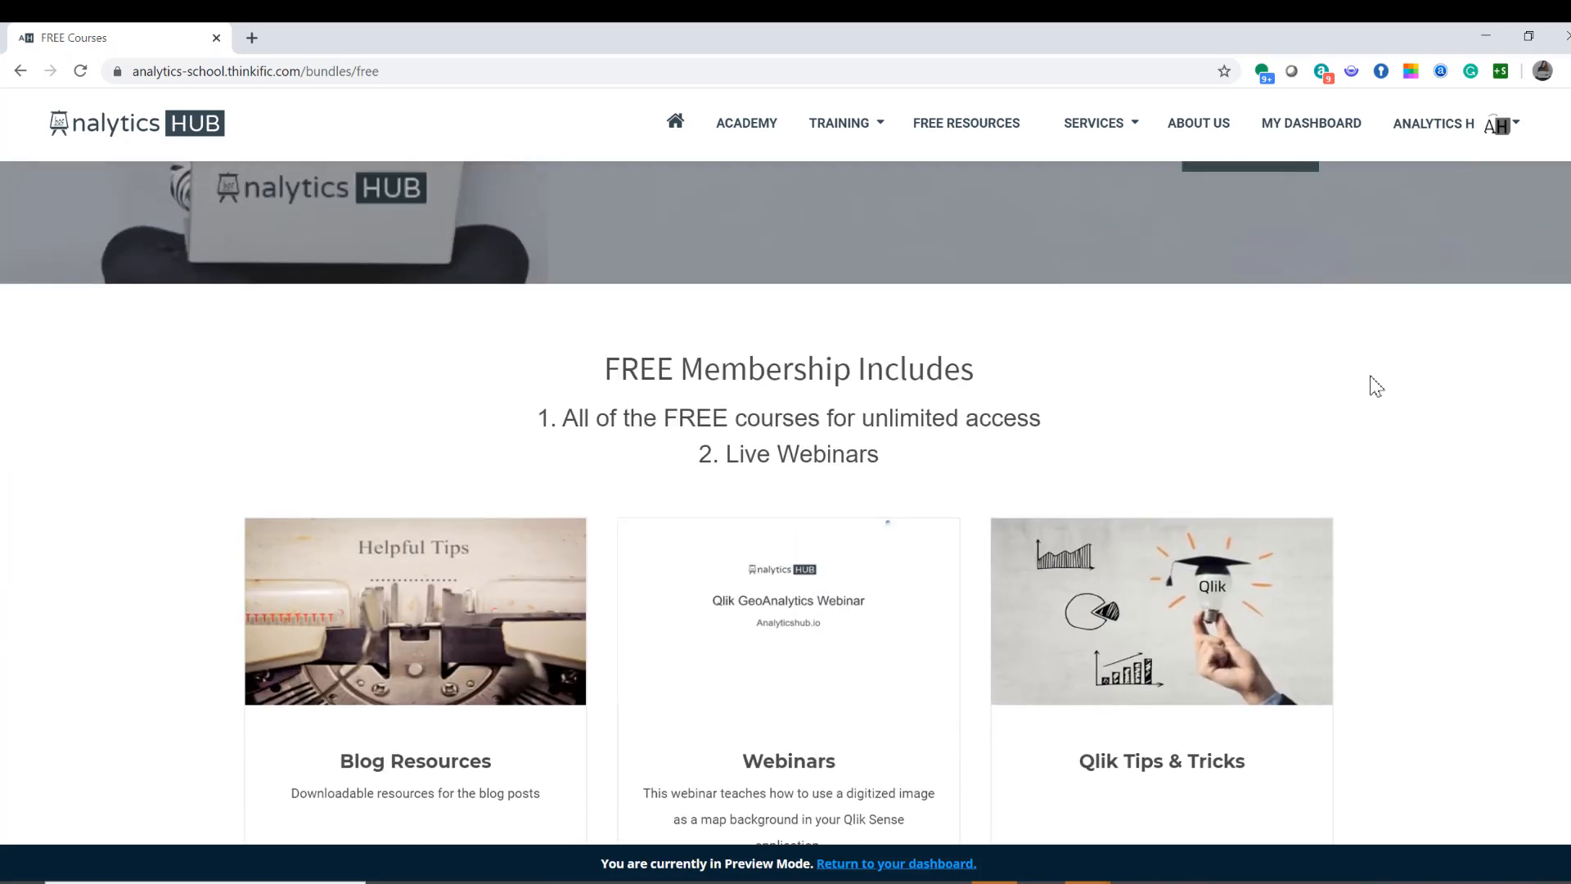